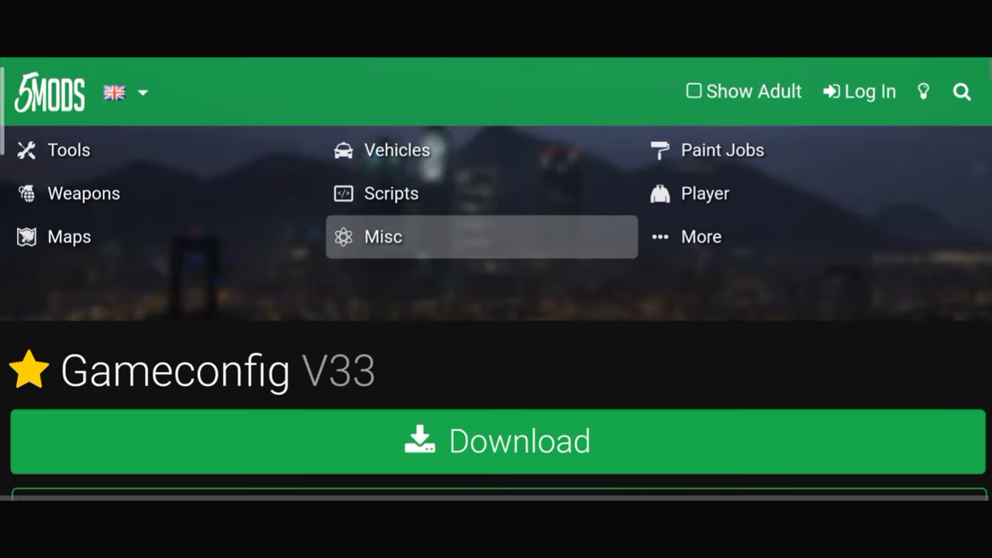
Download the Gameconfig V33 mod from gta5-mods.com
scroll(496, 349, "down", 3)
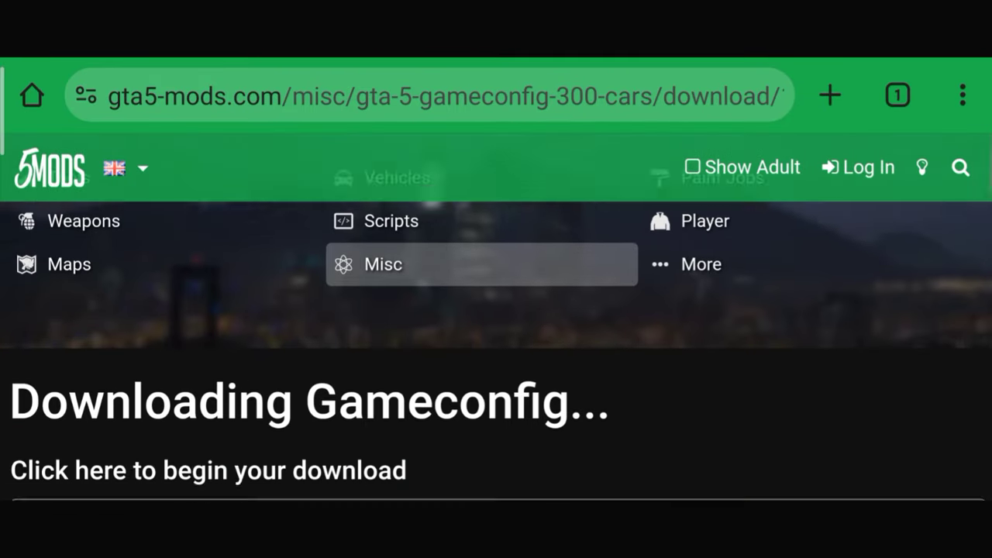
left_click(497, 380)
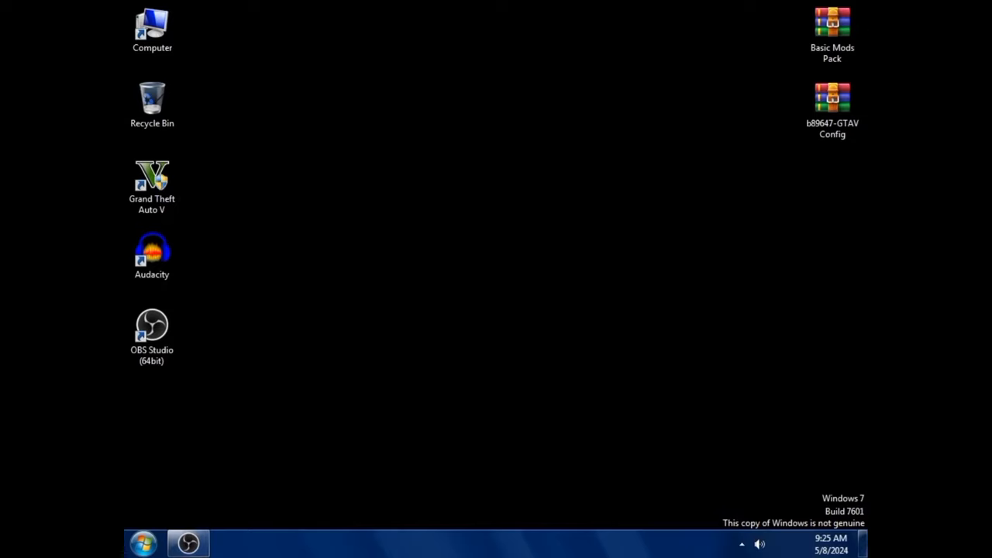
Extract the Basic Mods Pack and b89647-GTAV Config archives into their own folders and place both folders below the archives on the desktop
left_click(832, 27)
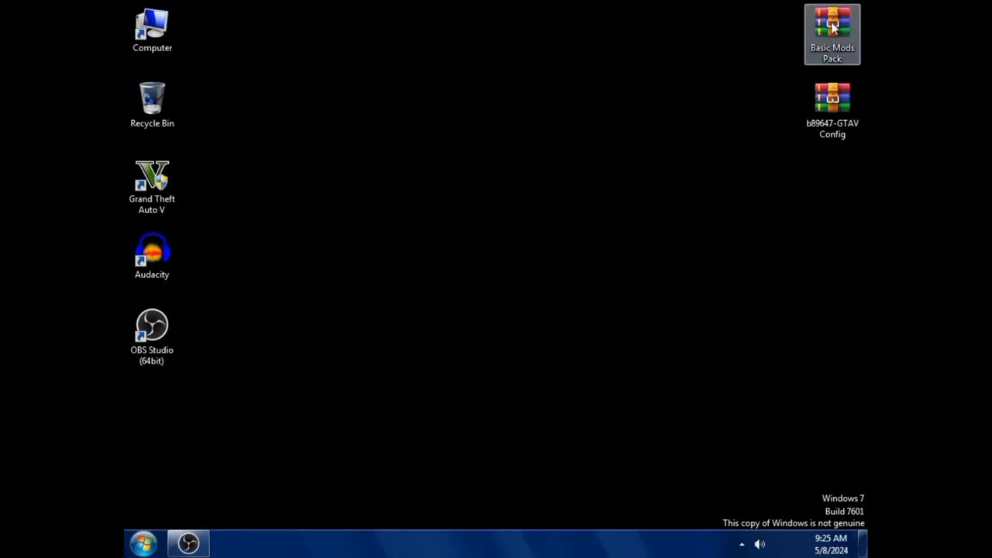
right_click(832, 28)
left_click(786, 98)
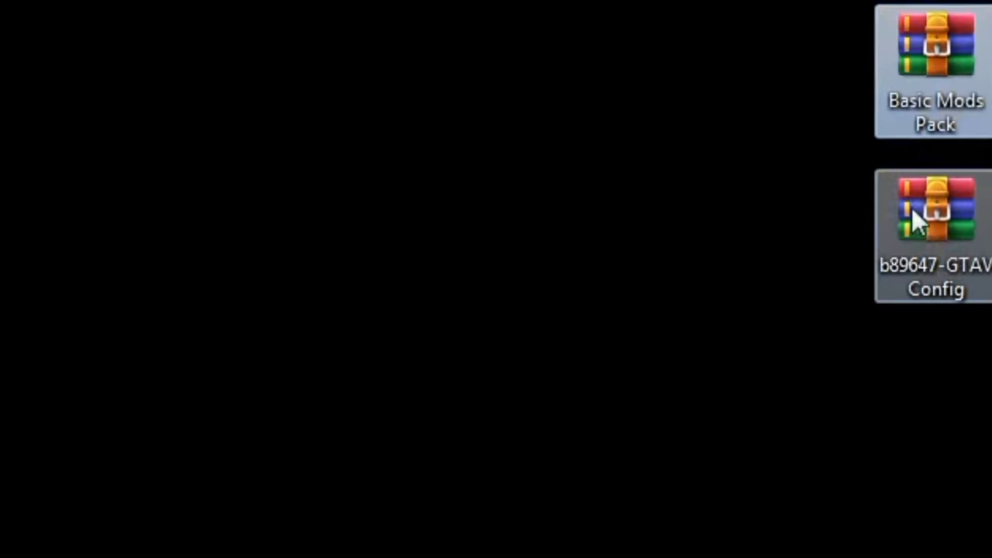
right_click(939, 211)
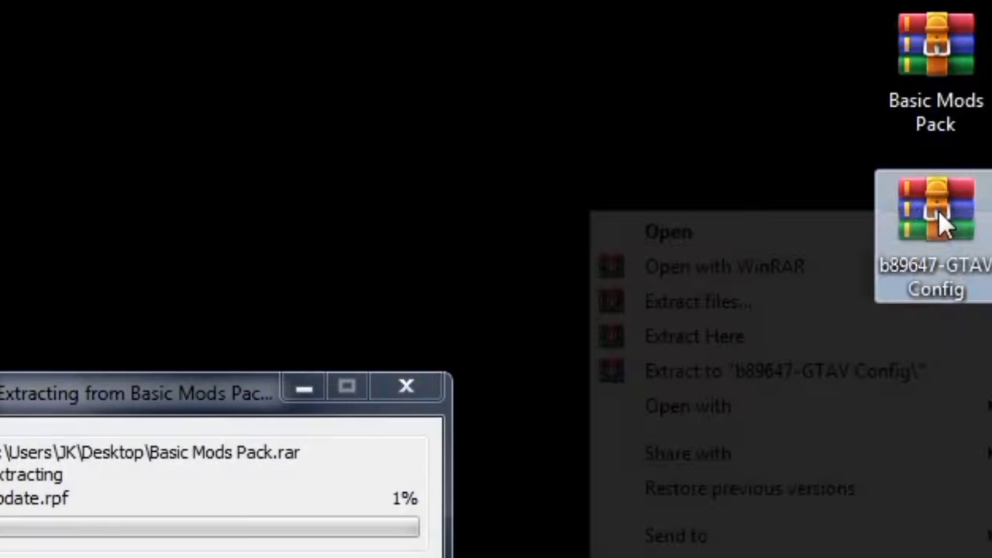
left_click(807, 374)
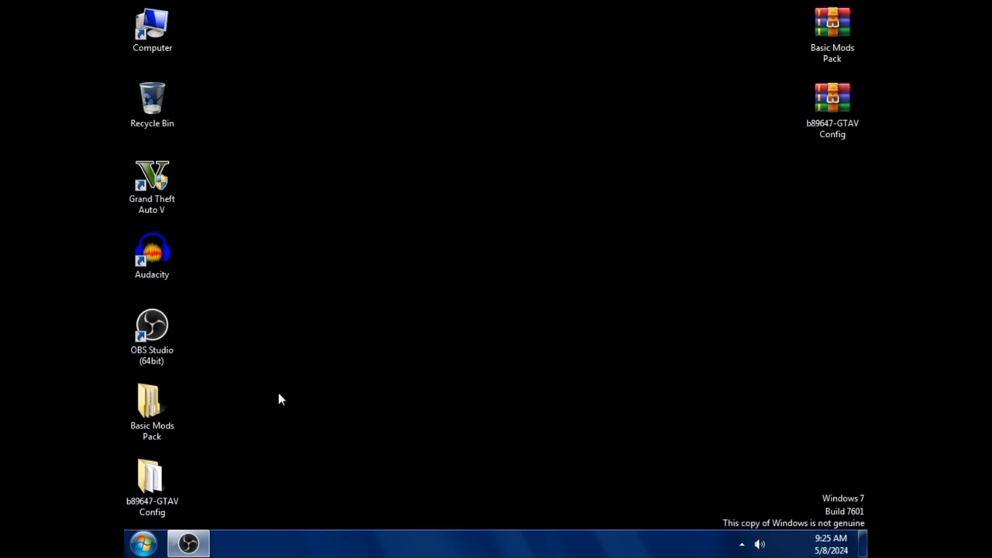
left_click_drag(211, 420, 840, 197)
left_click(554, 179)
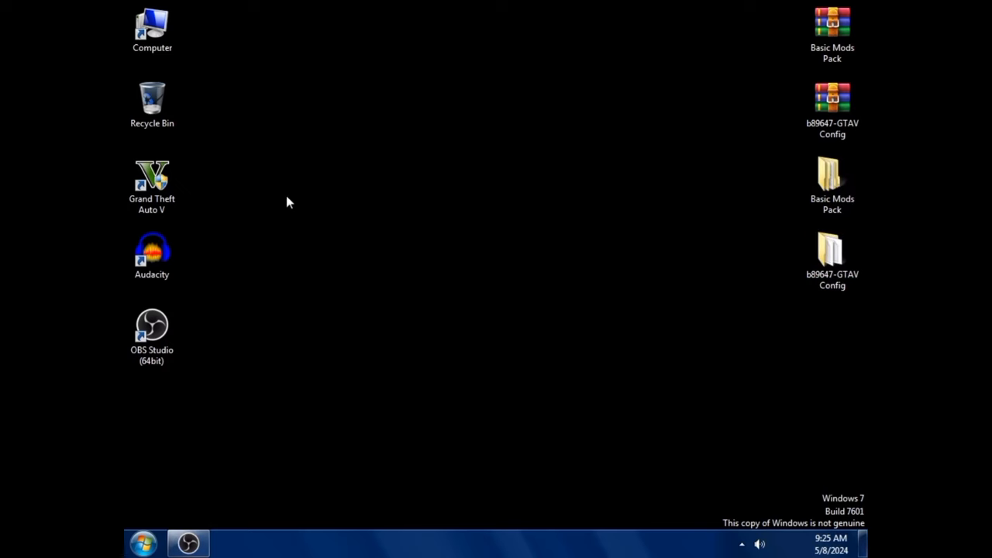
Open the extracted Basic Mods Pack folder, position its window to one side, and enter the inner Basic Mods Pack folder
left_click(852, 172)
double_click(851, 170)
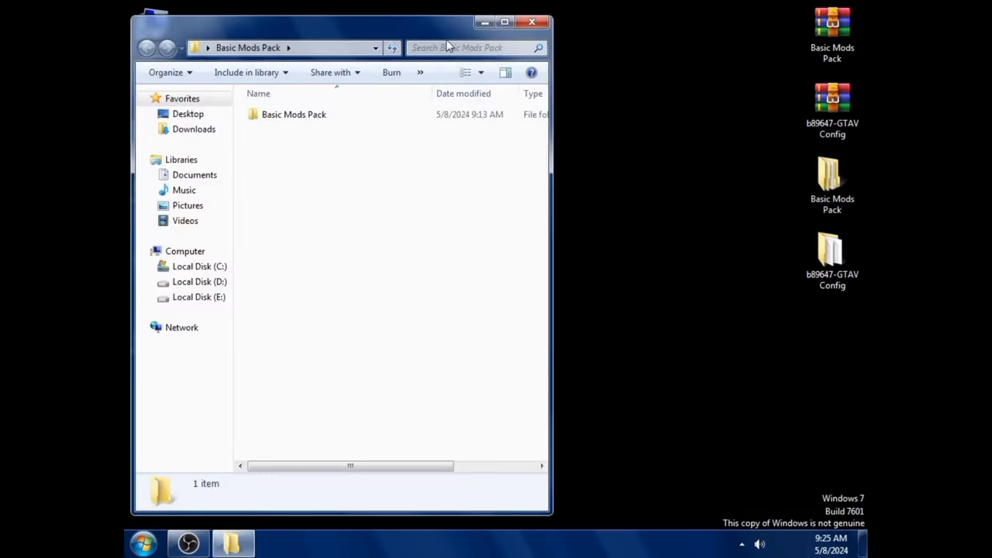
left_click_drag(431, 16, 755, 9)
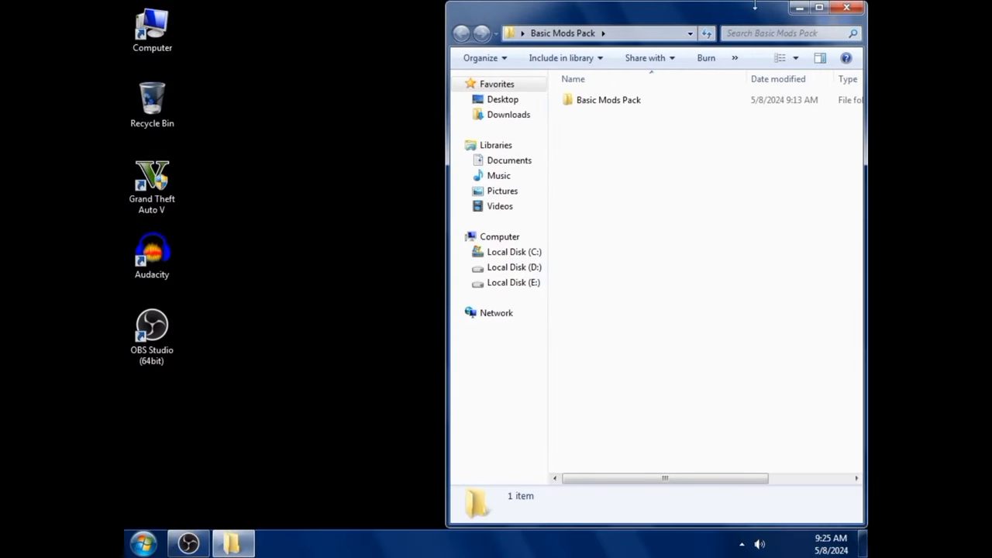
double_click(721, 99)
right_click(696, 218)
left_click(741, 282)
Open the Grand Theft Auto V installation folder from its desktop shortcut and arrange it side by side with the Basic Mods Pack window
right_click(175, 159)
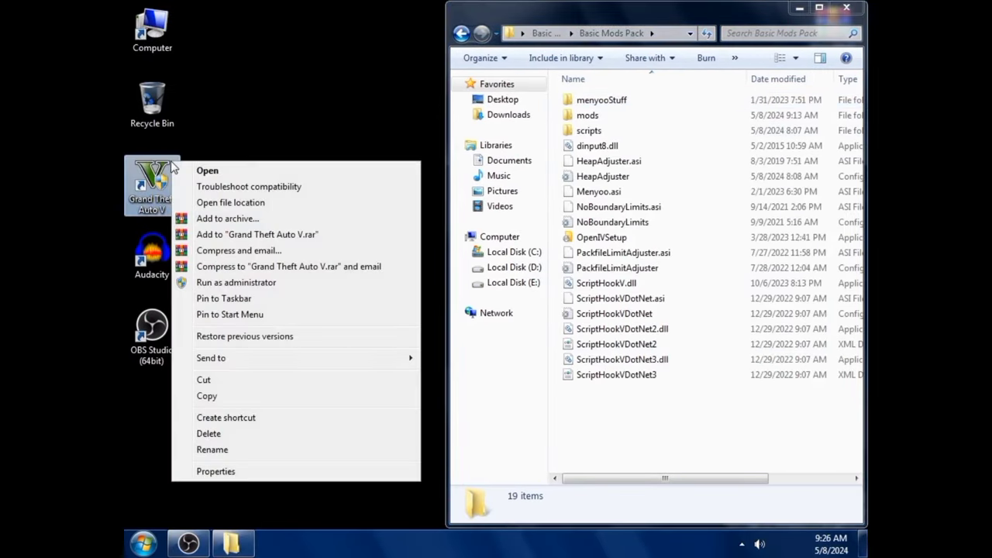
left_click(233, 200)
left_click_drag(344, 5, 329, 22)
left_click_drag(549, 148, 490, 153)
Try to copy all Basic Mods Pack items except OpenIVSetup into the Grand Theft Auto V folder, and close the game folder window
left_click_drag(798, 443, 659, 91)
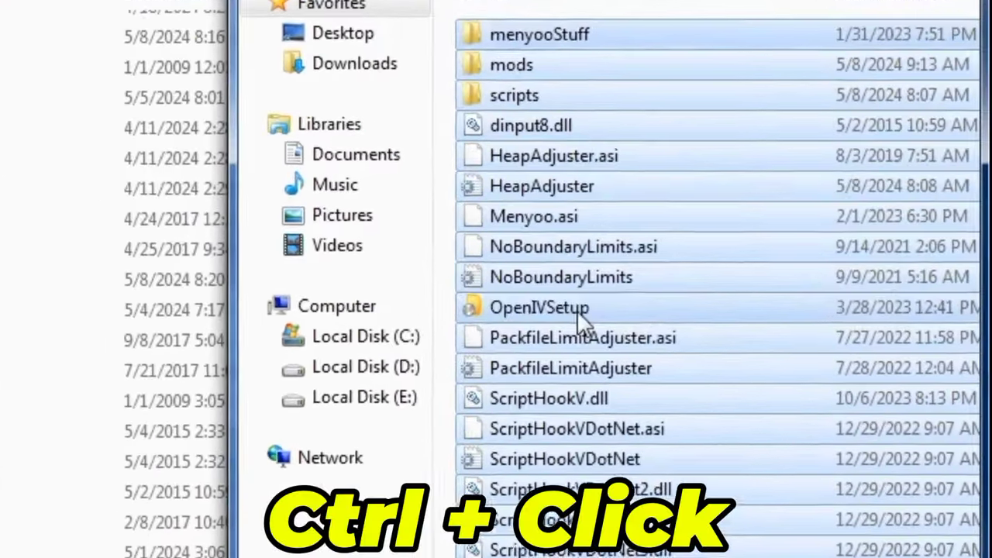
left_click(662, 240, "ctrl")
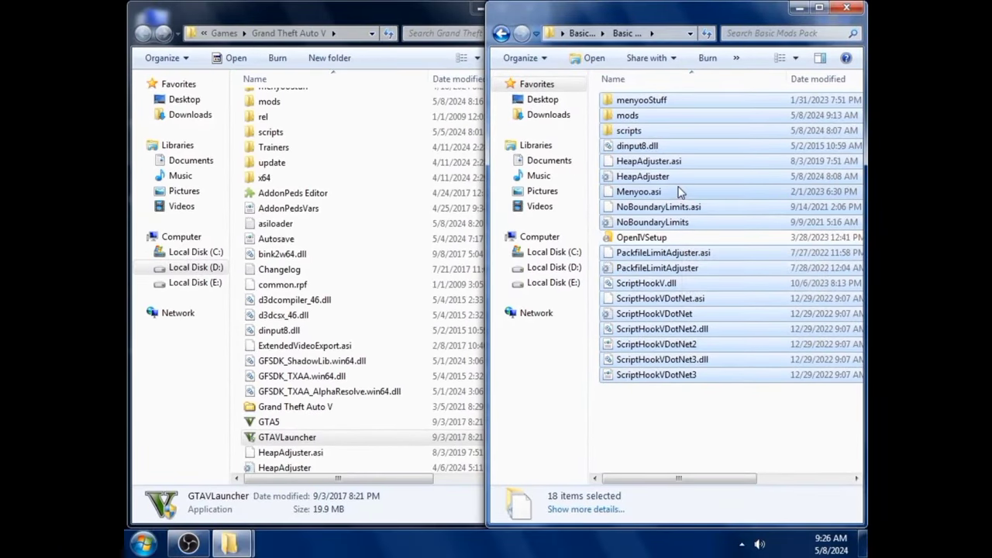
left_click_drag(679, 191, 336, 281)
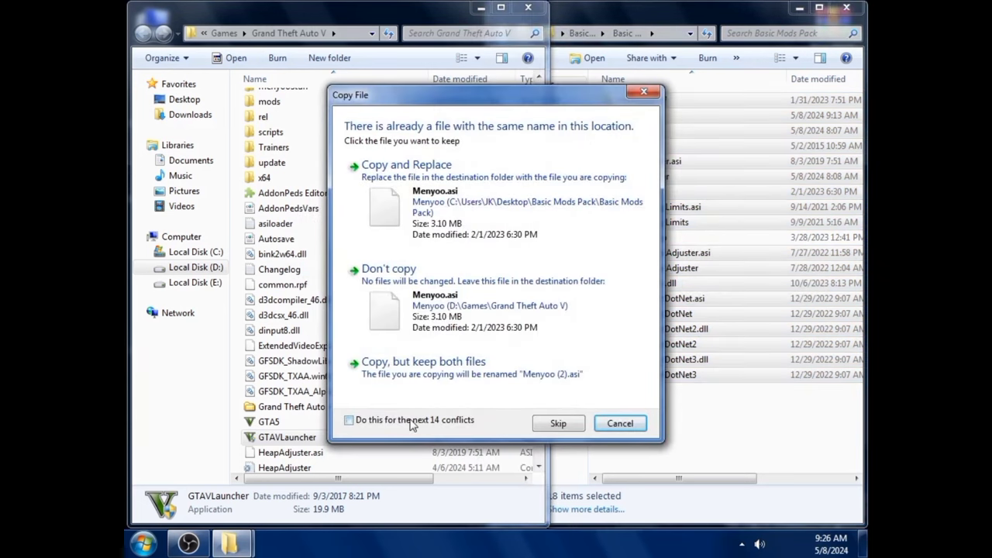
left_click(483, 300)
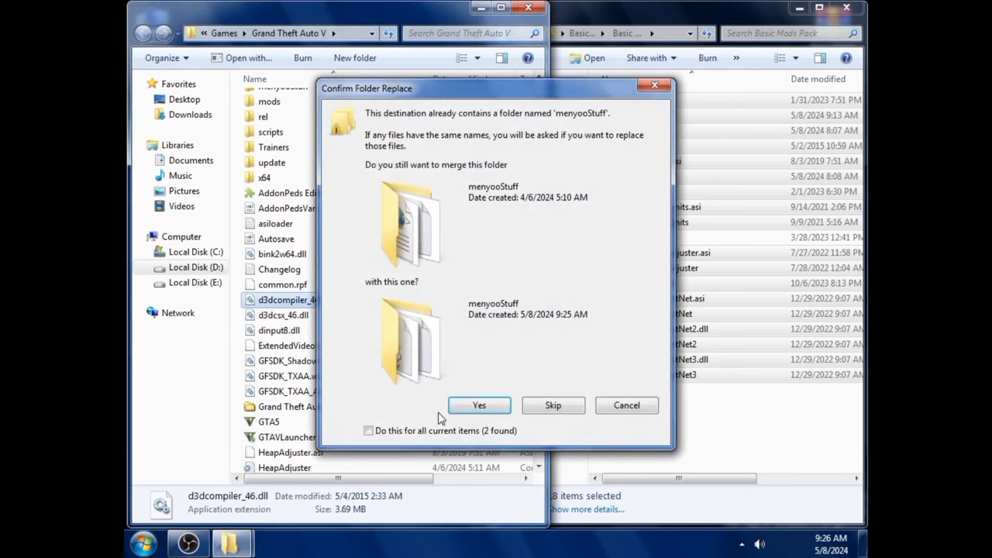
left_click(439, 432)
left_click(624, 407)
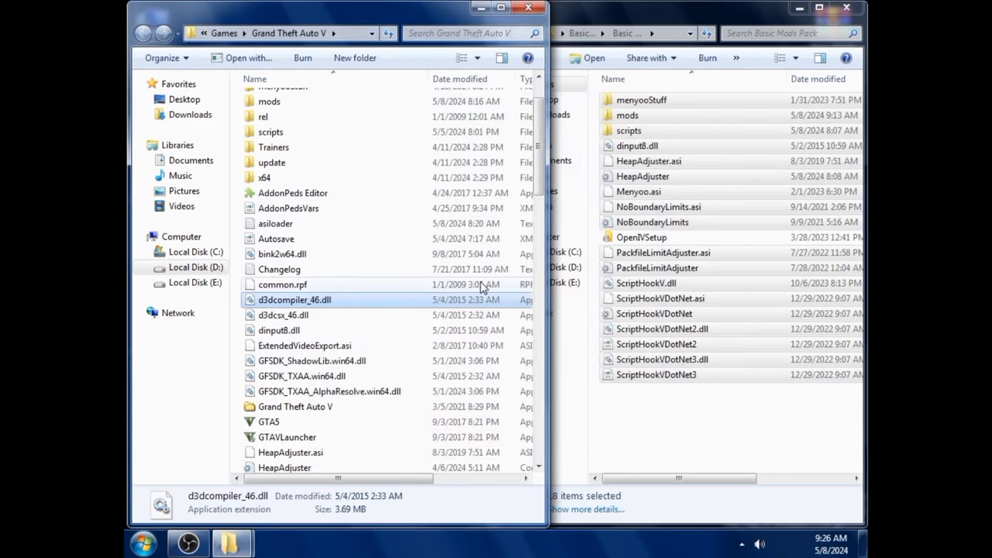
left_click(529, 8)
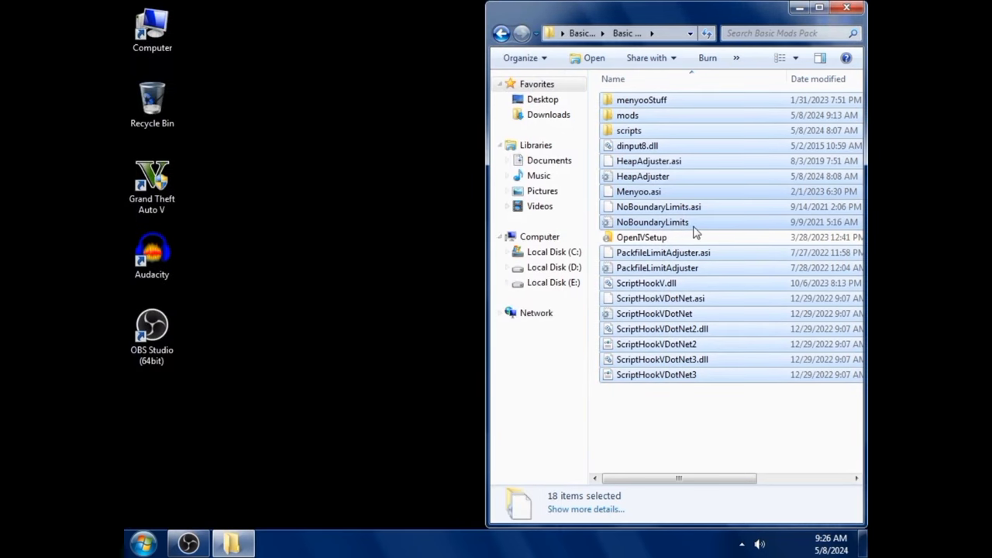
Run OpenIVSetup from the Basic Mods Pack folder and continue with English as the installation language
left_click(697, 241)
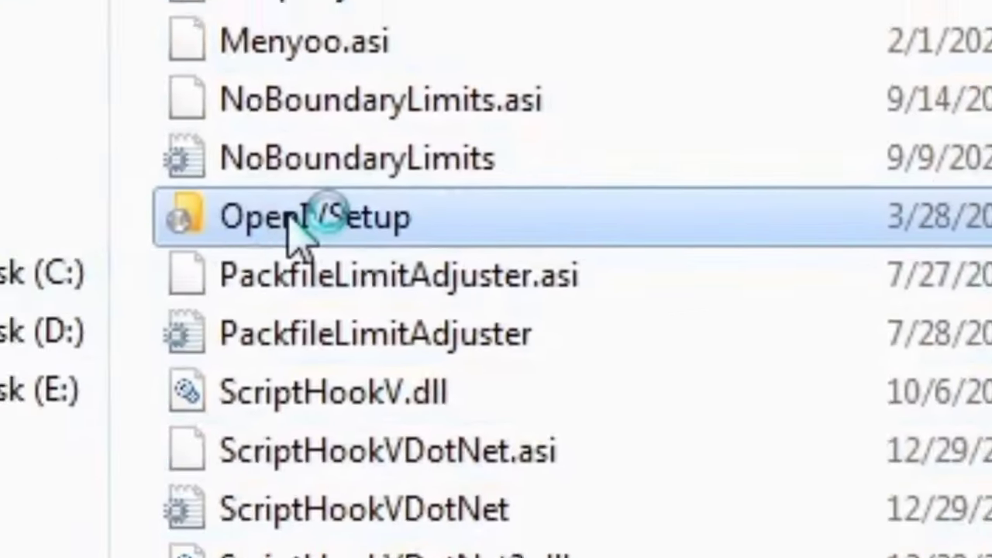
double_click(637, 240)
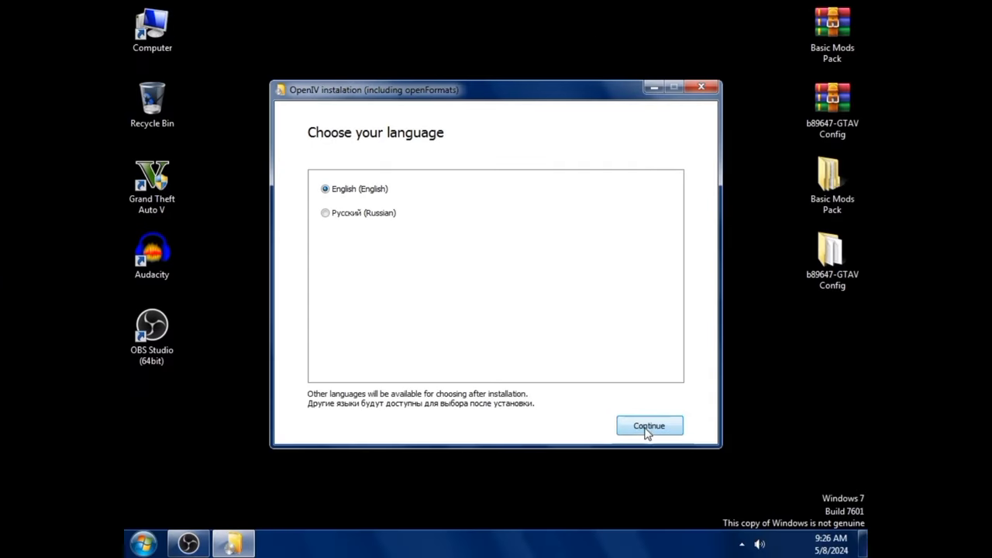
left_click(721, 522)
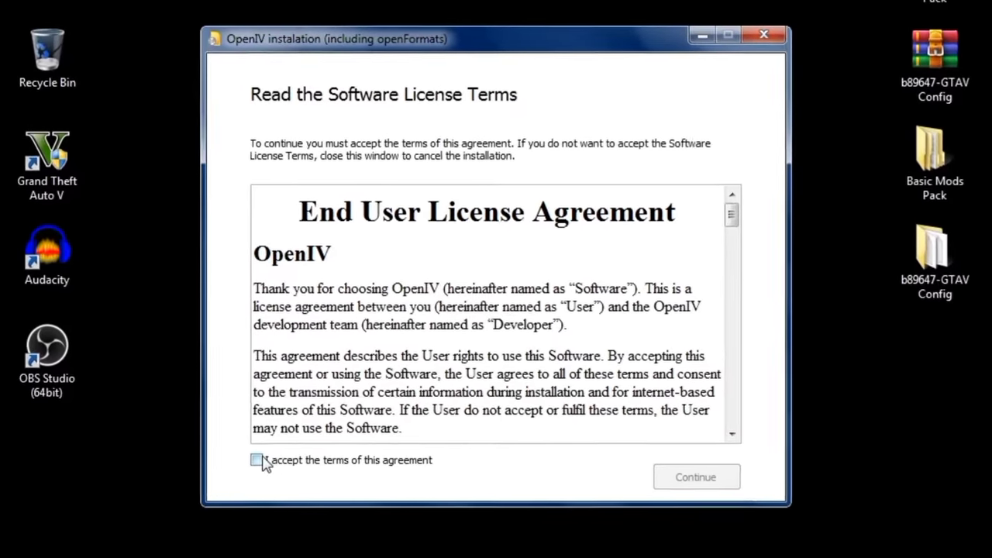
Accept the OpenIV license terms, install it on this computer with a desktop icon, and close the finished installer
left_click(269, 450)
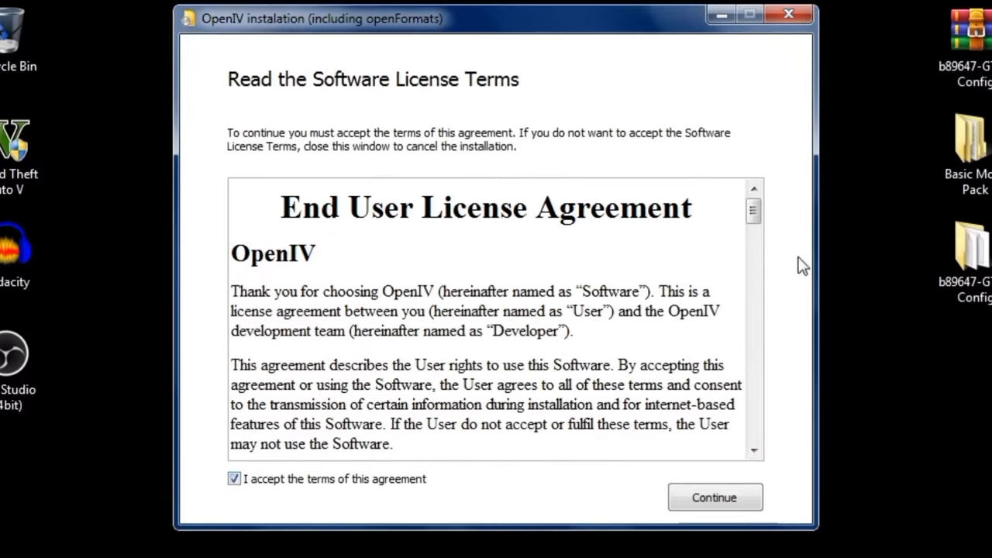
scroll(698, 403, "down", 15)
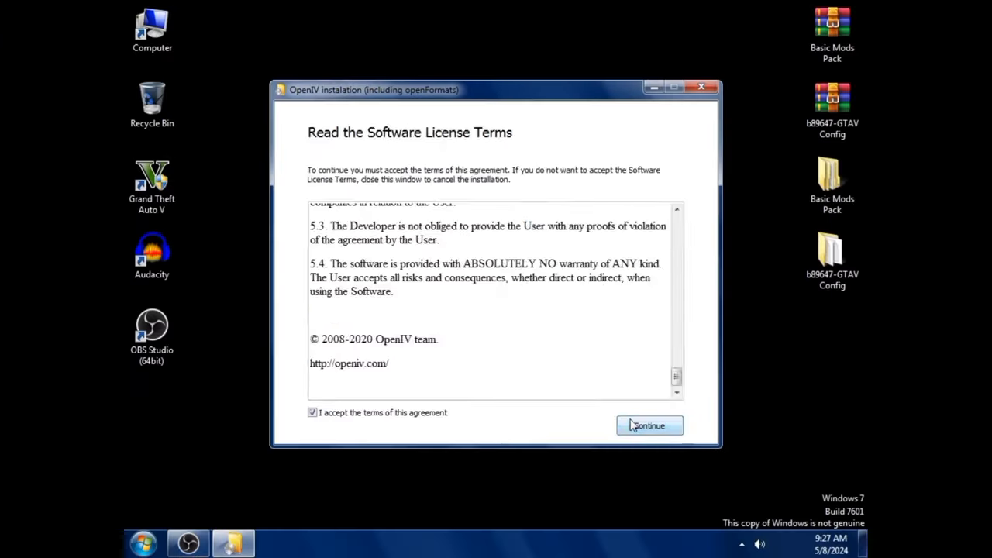
left_click(690, 498)
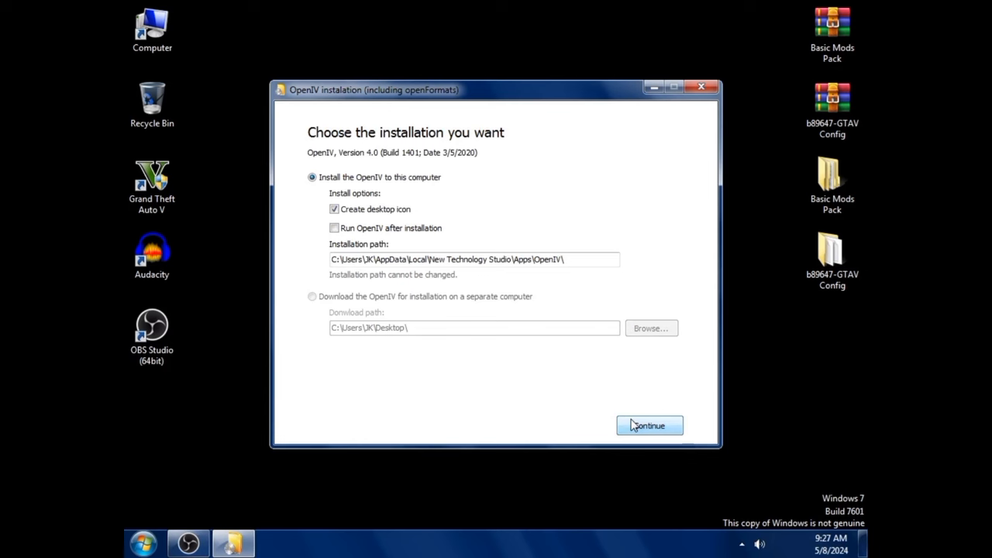
left_click(648, 426)
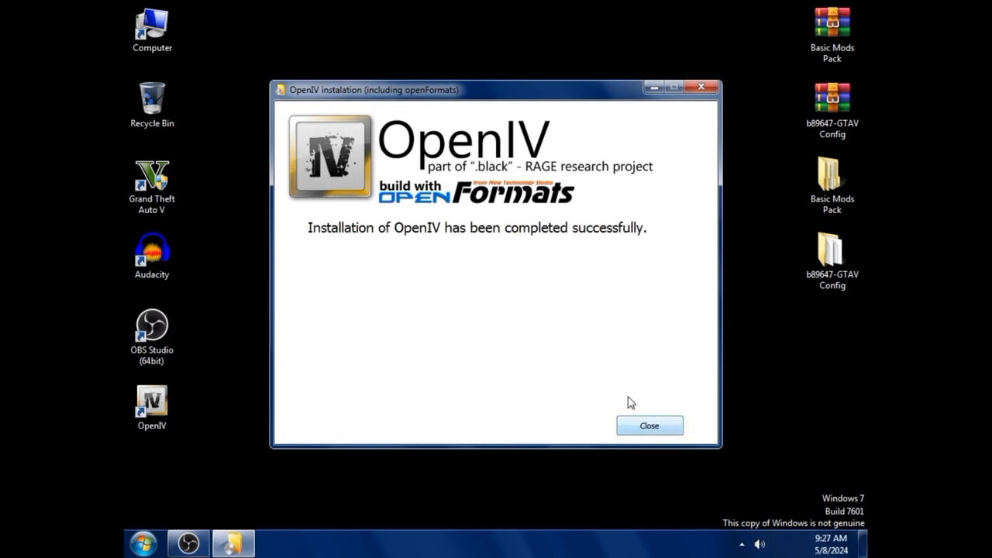
left_click(646, 431)
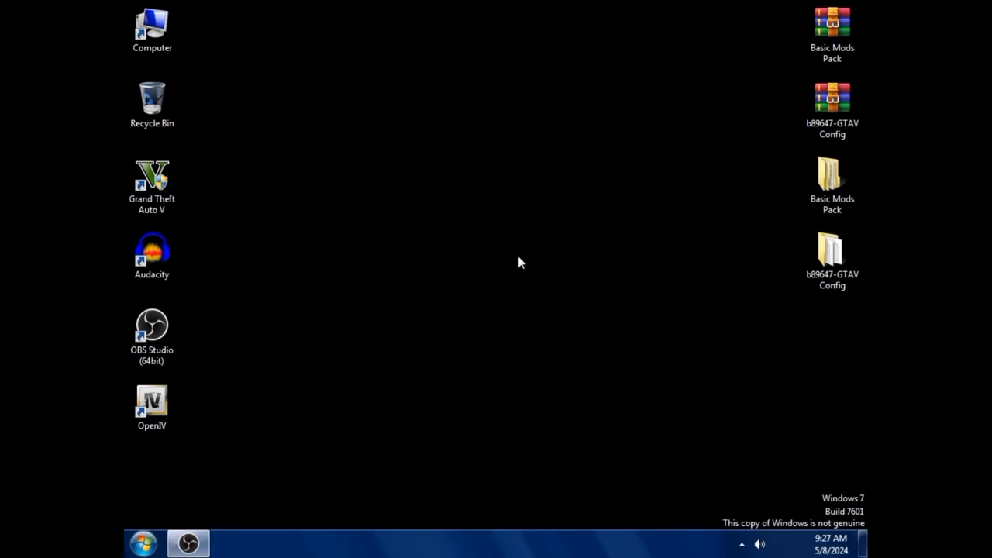
Launch OpenIV from the desktop and choose the Windows version of Grand Theft Auto V
left_click(165, 401)
double_click(165, 401)
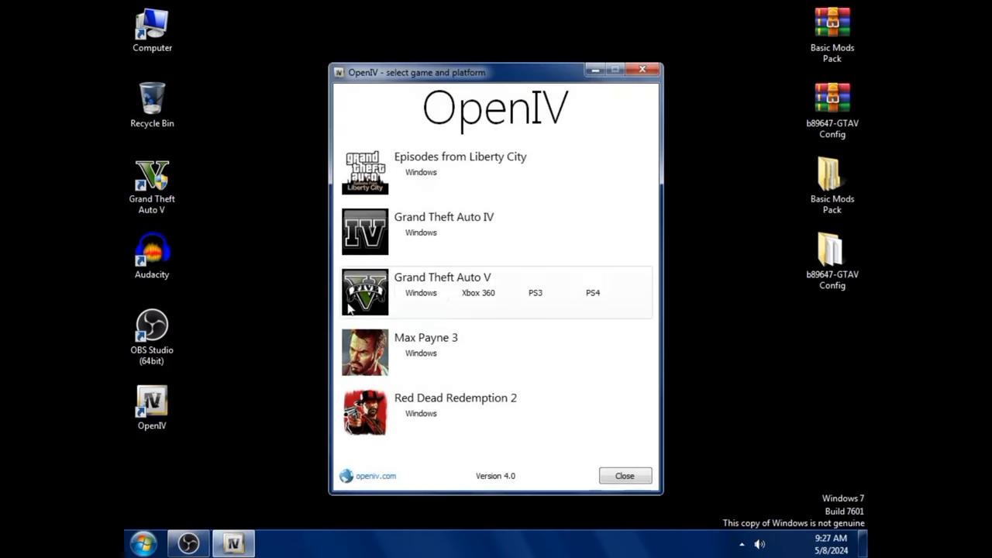
left_click(418, 294)
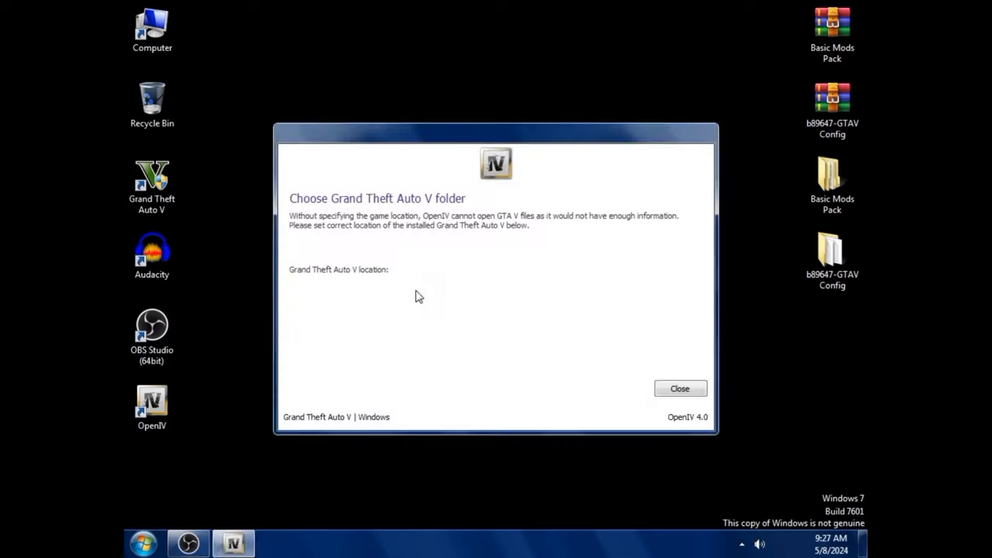
Set the Grand Theft Auto V location to D:\Games\Grand Theft Auto V and continue past the backup reminder
left_click(615, 286)
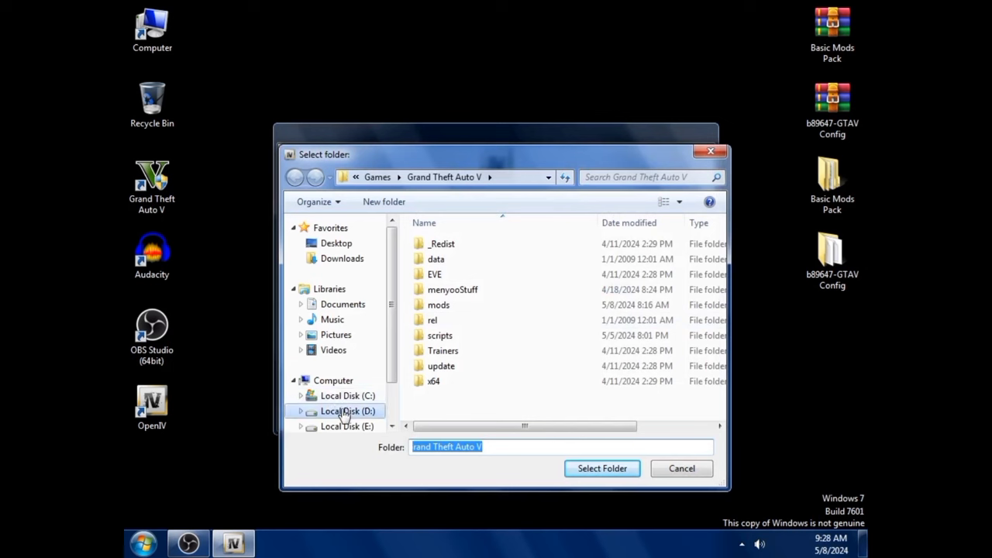
left_click(341, 412)
double_click(478, 251)
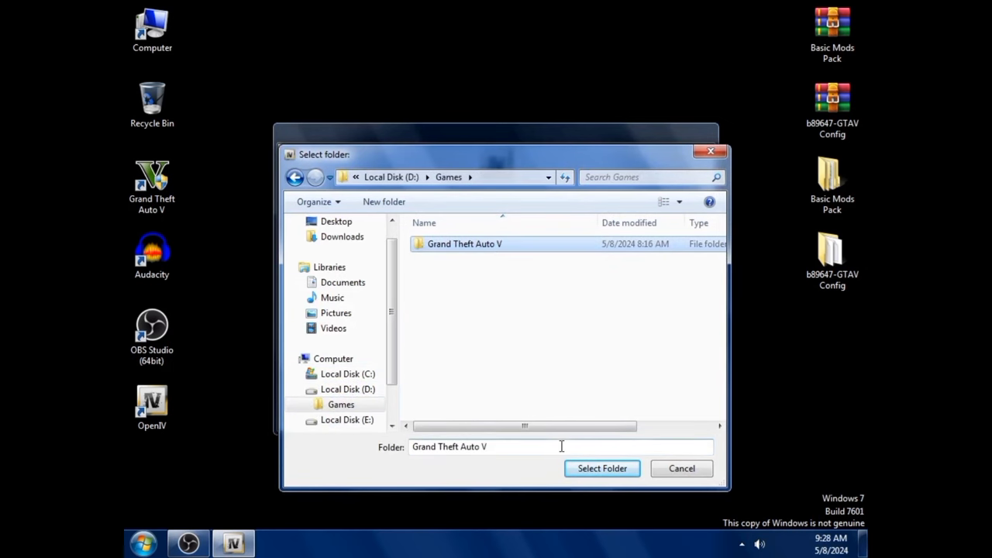
left_click(597, 470)
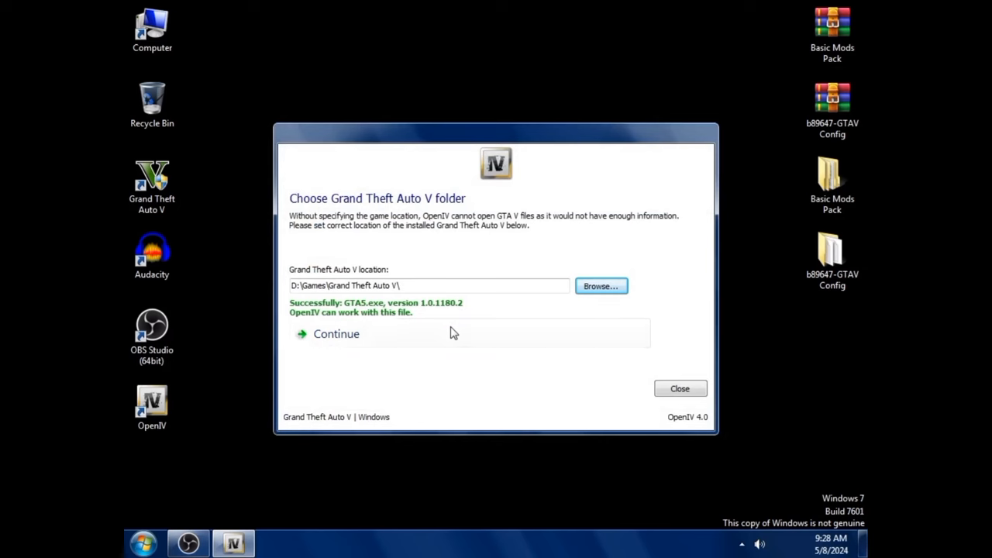
left_click(452, 333)
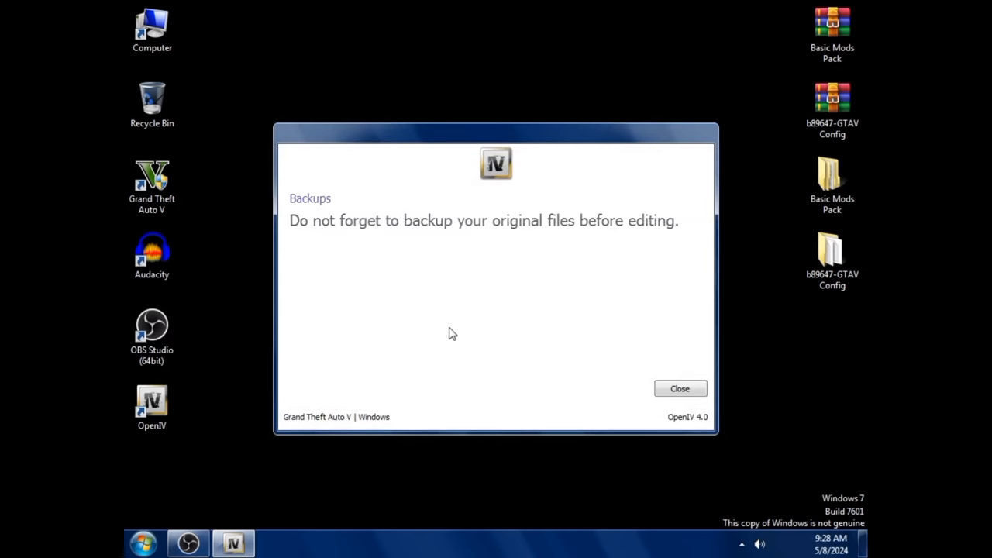
left_click(452, 333)
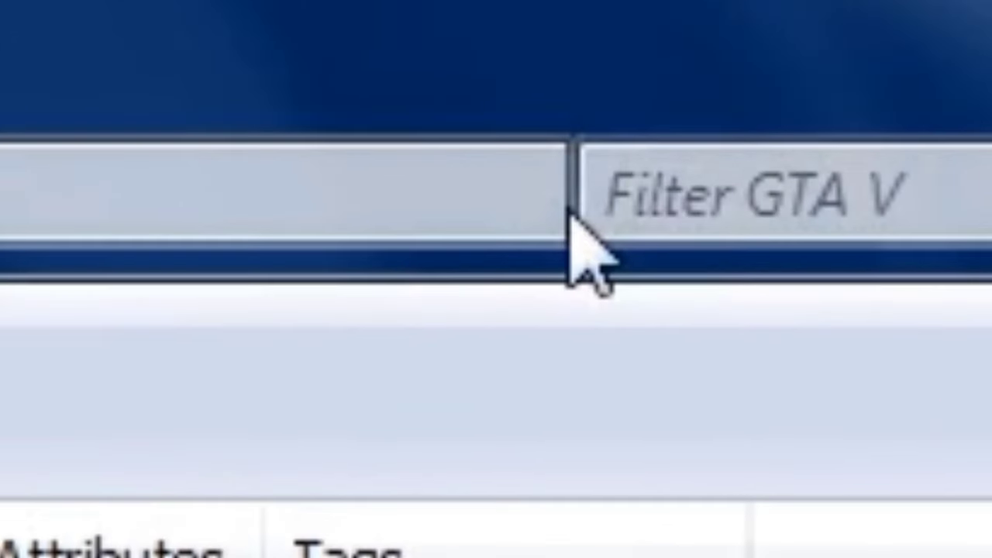
Enable editing mode in OpenIV and narrow its window so the folders on the desktop are uncovered
left_click(572, 219)
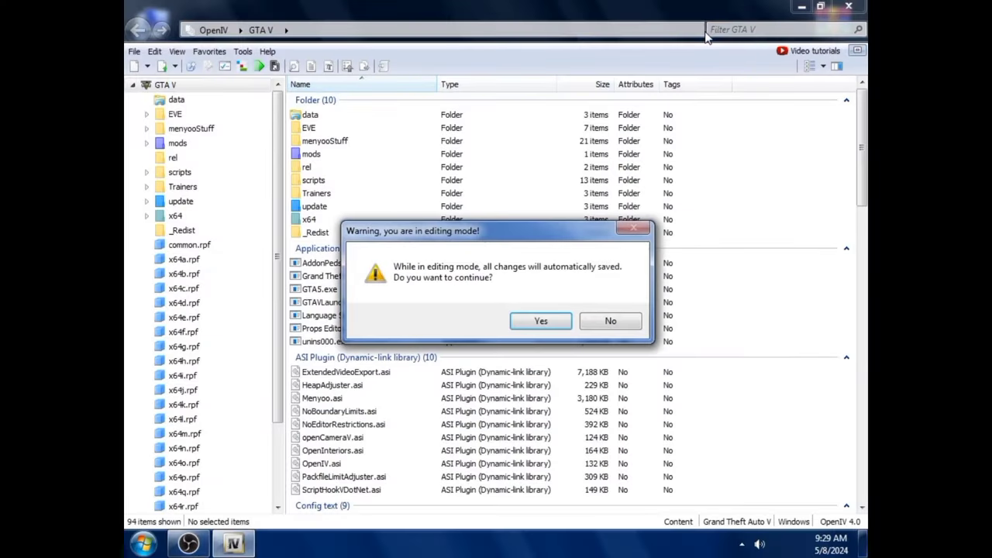
left_click(543, 320)
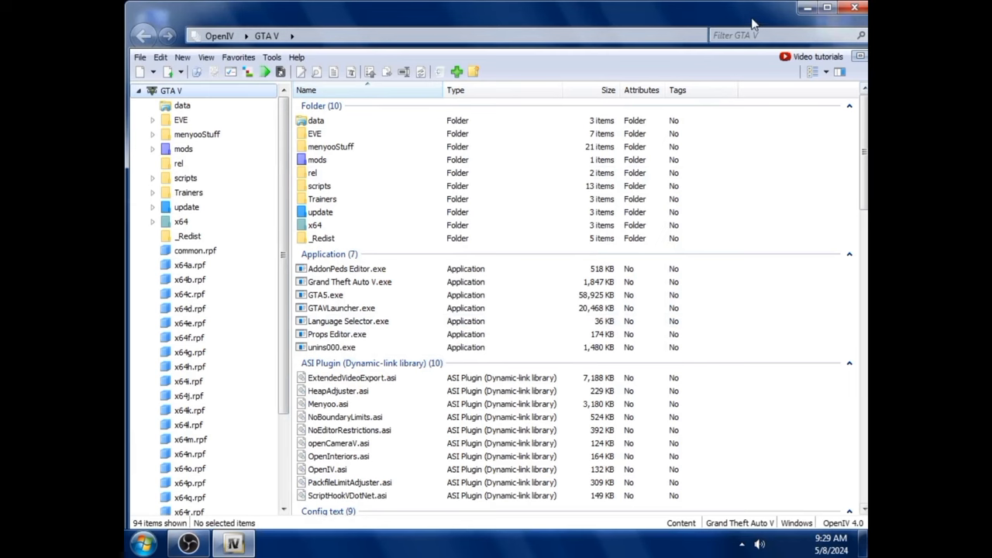
left_click_drag(756, 19, 748, 18)
left_click_drag(860, 192, 588, 193)
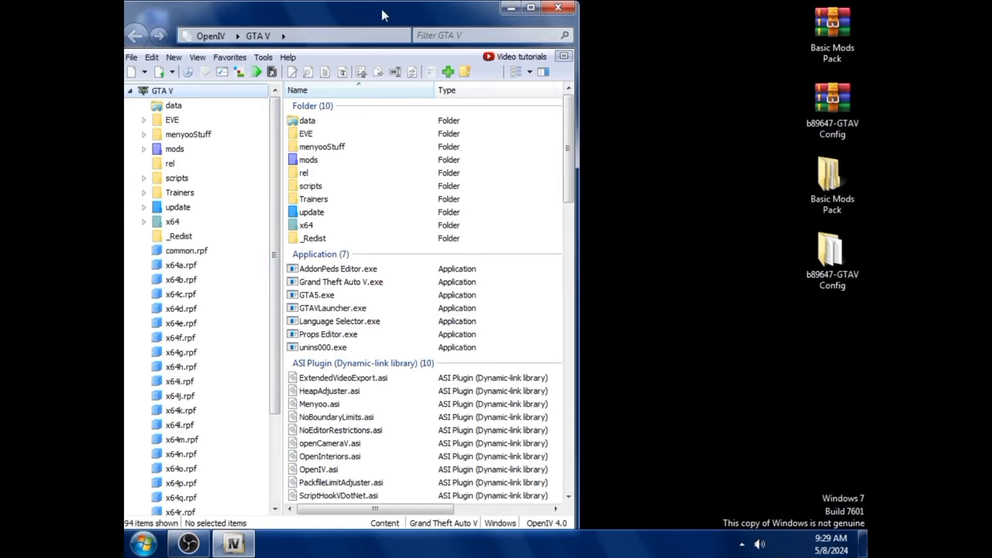
left_click_drag(385, 16, 394, 14)
Open the mods folder's update folder in OpenIV and go into update.rpf, common, data
left_click(341, 159)
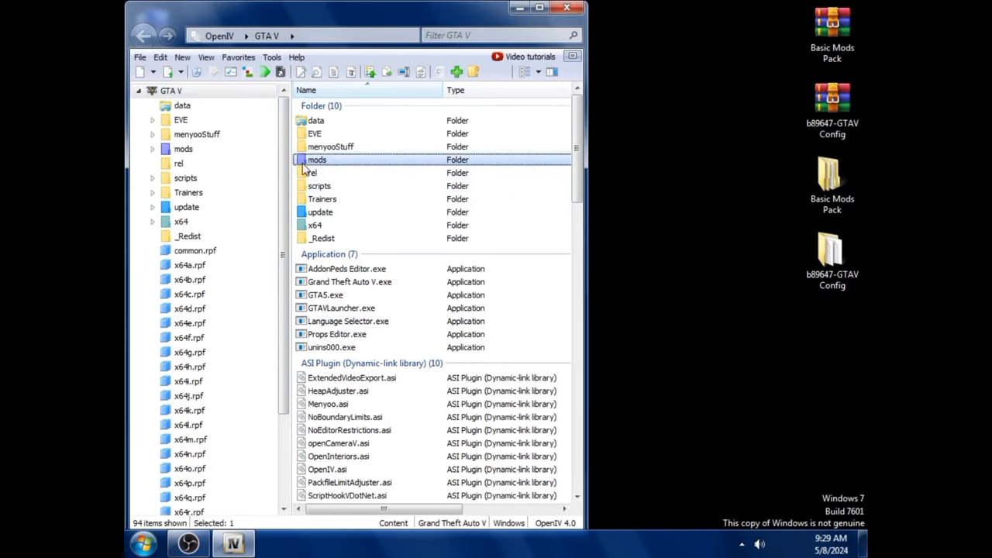
double_click(342, 160)
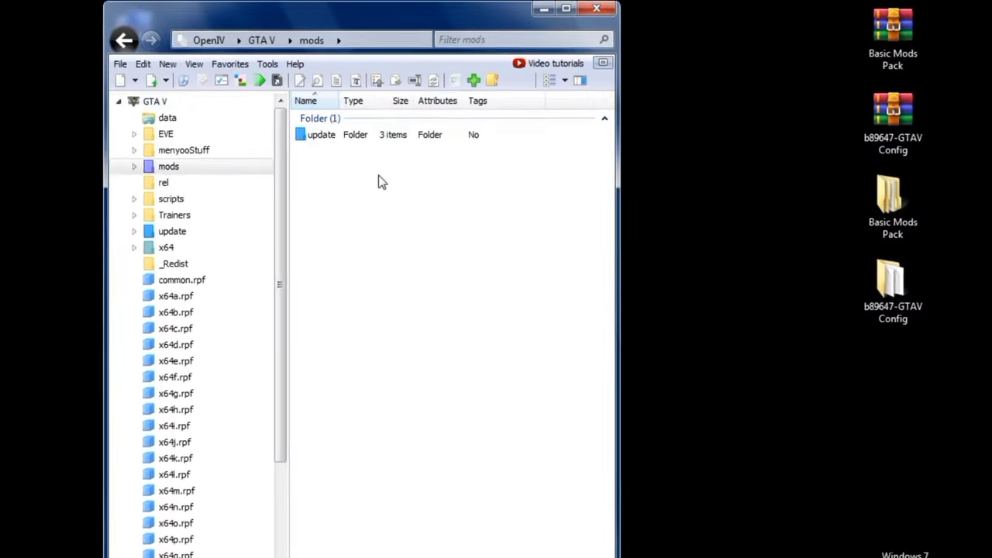
left_click(375, 135)
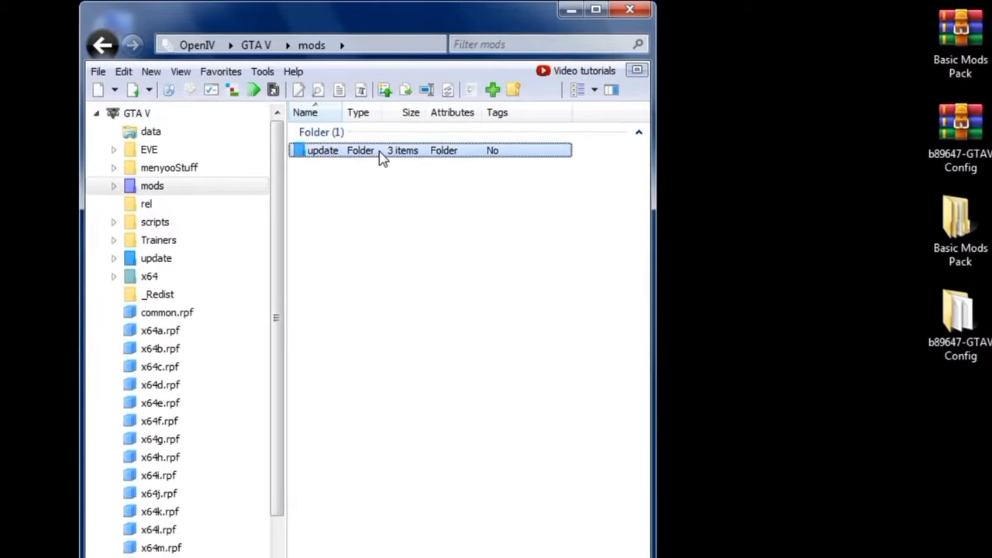
double_click(375, 135)
double_click(372, 208)
left_click(371, 169)
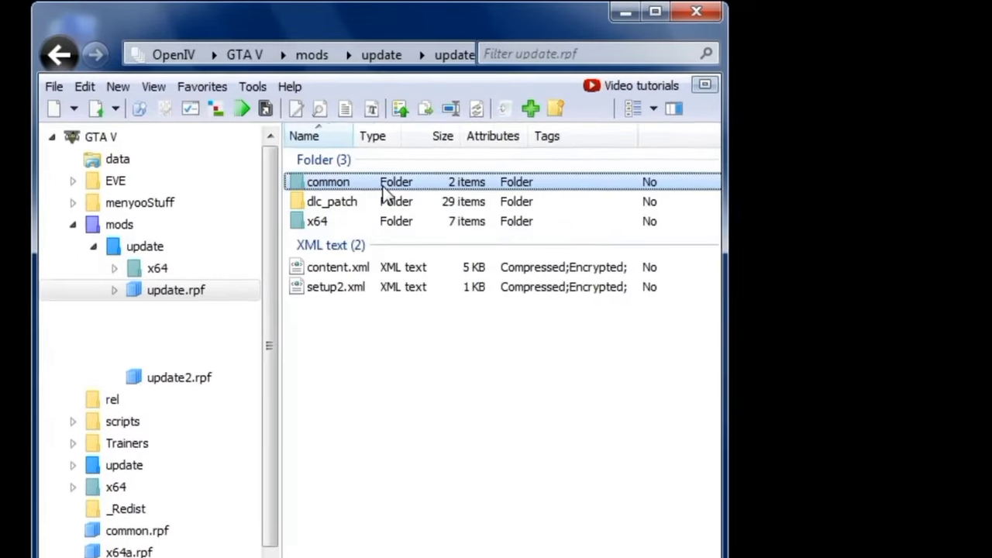
double_click(371, 169)
double_click(370, 175)
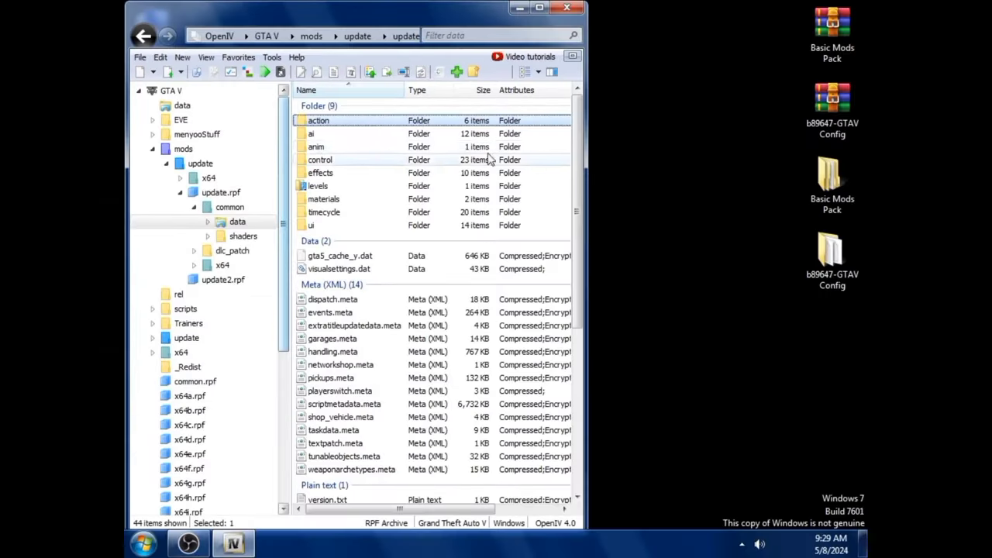
Open the extracted b89647-GTAV Config folder from the desktop and place its window beside OpenIV
left_click(784, 243)
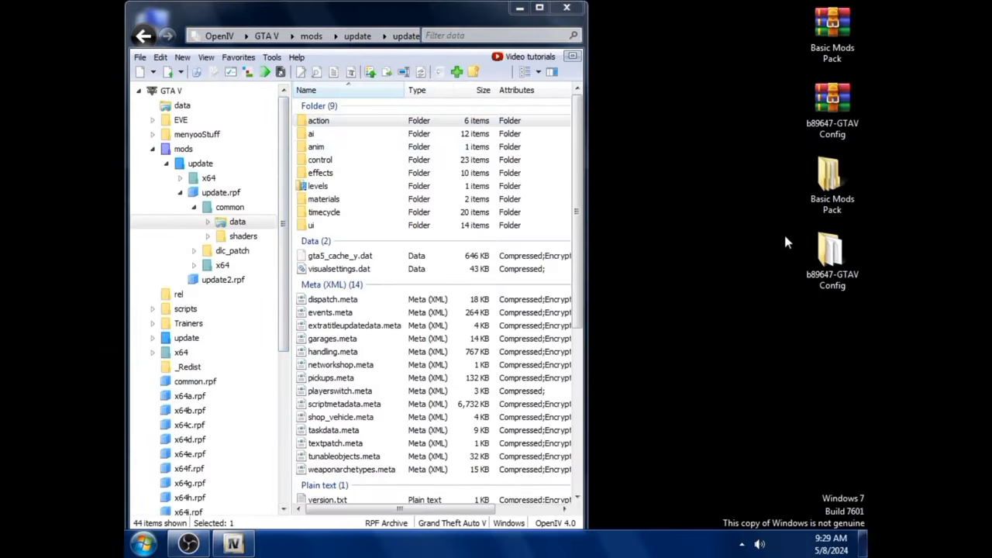
double_click(836, 263)
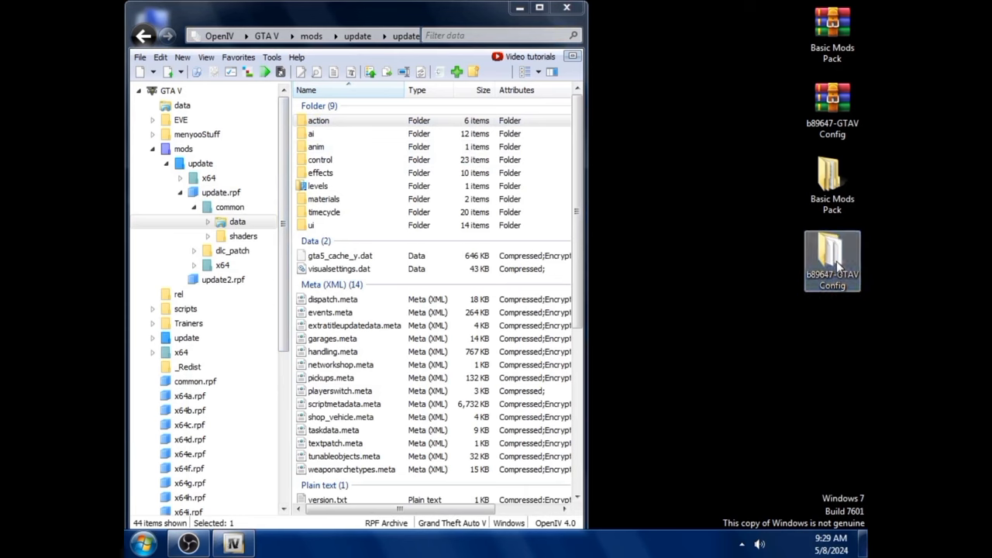
left_click_drag(708, 16, 709, 3)
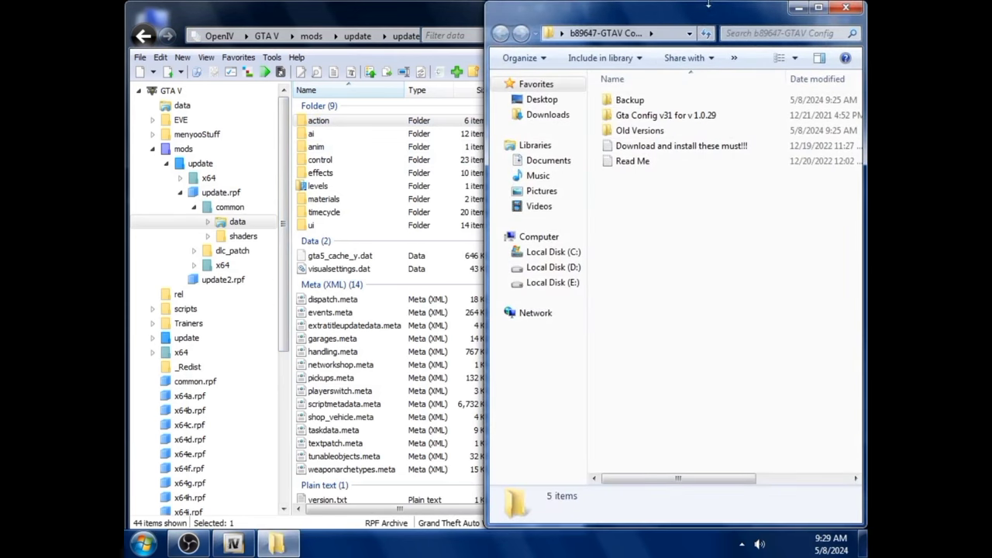
Examine the For More Mods traffic variants in Gta Config v31 for v 1.0.29, including Stock Traffic (Means Gta base), and return to the main config folder
left_click(737, 122)
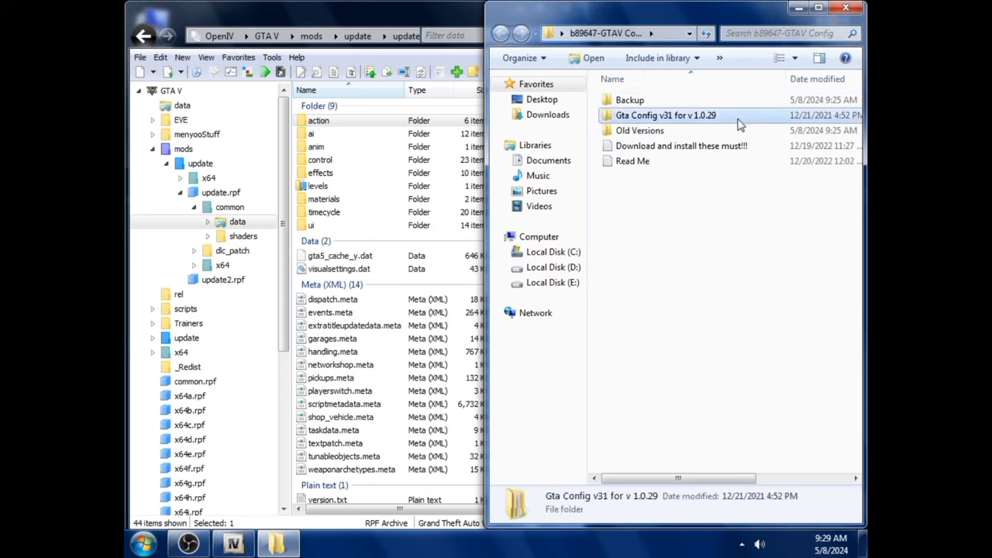
double_click(738, 123)
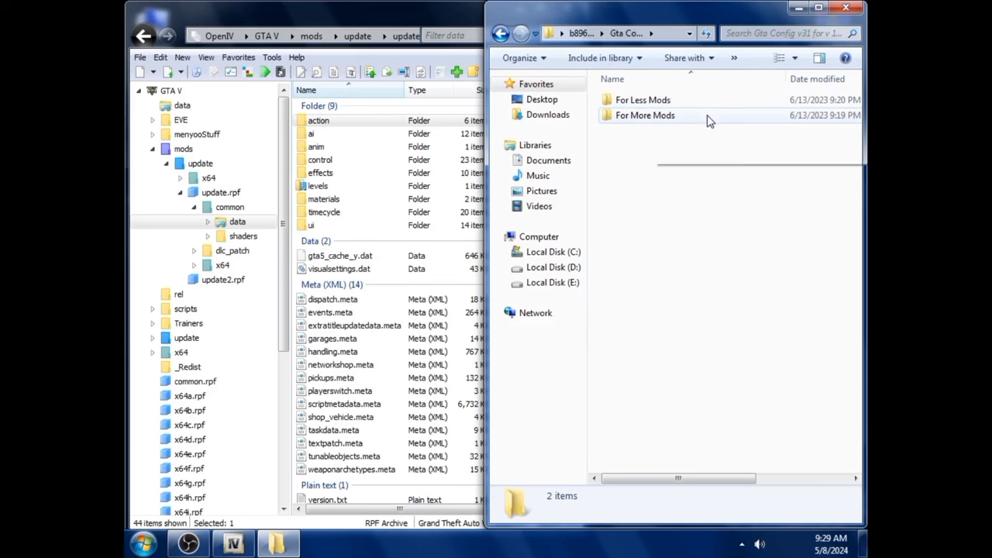
double_click(708, 118)
left_click(713, 117)
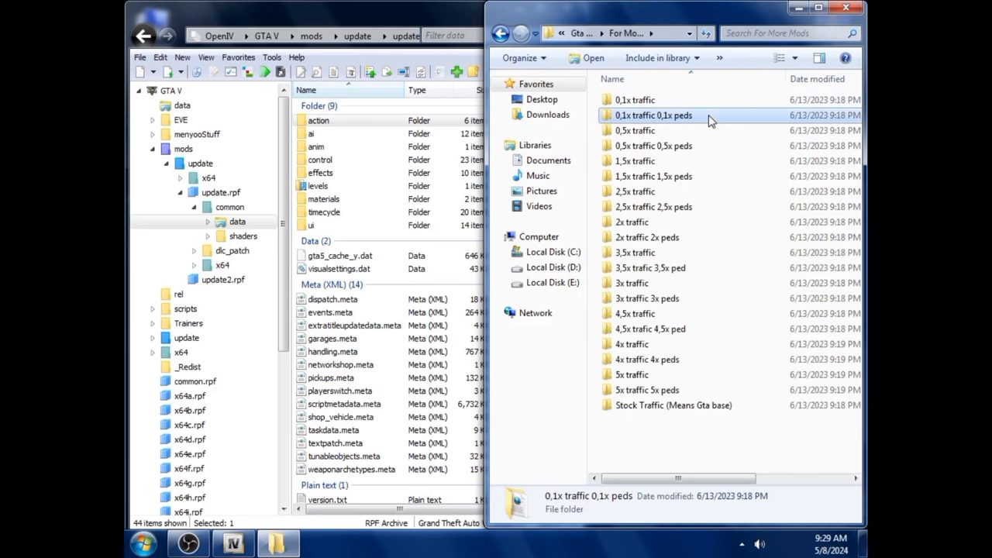
double_click(722, 407)
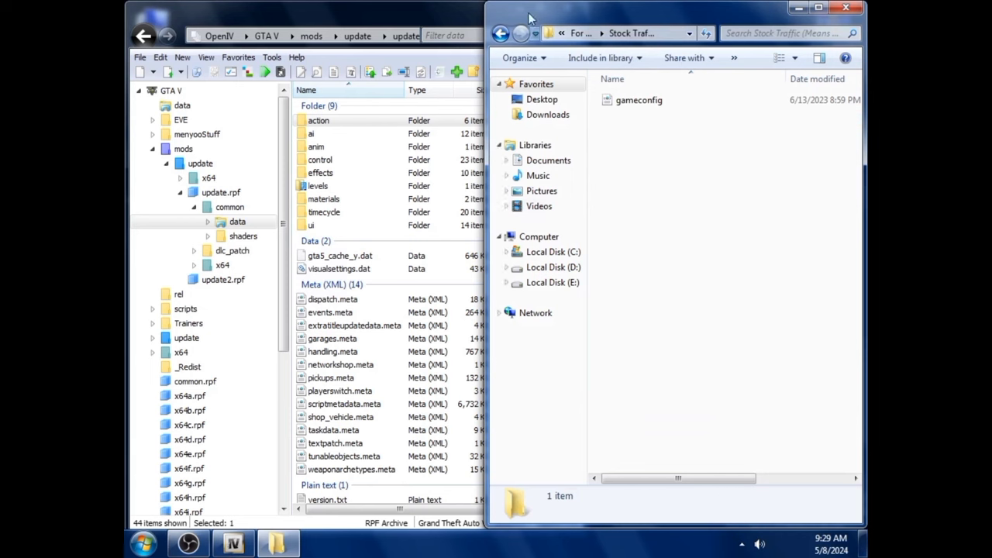
left_click(501, 34)
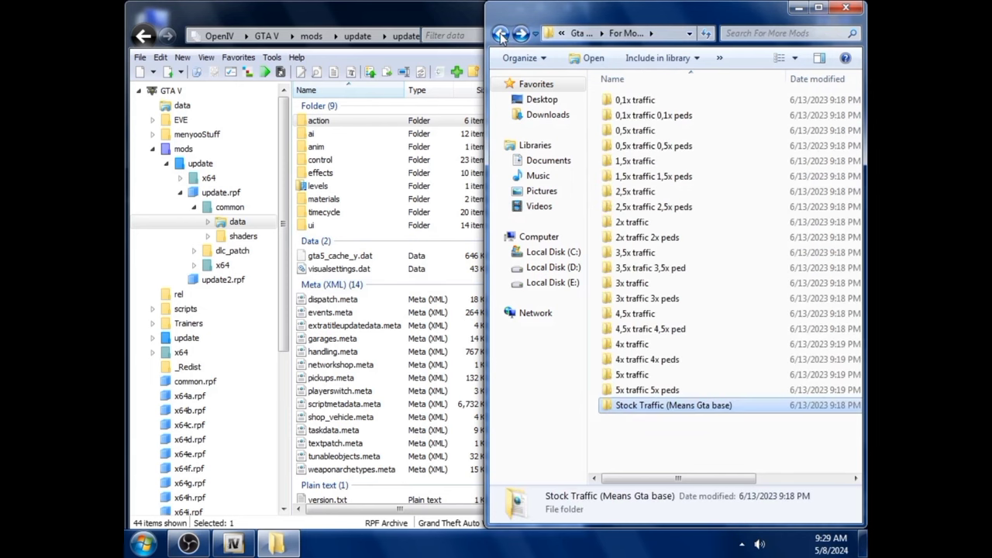
left_click(501, 34)
left_click(501, 34)
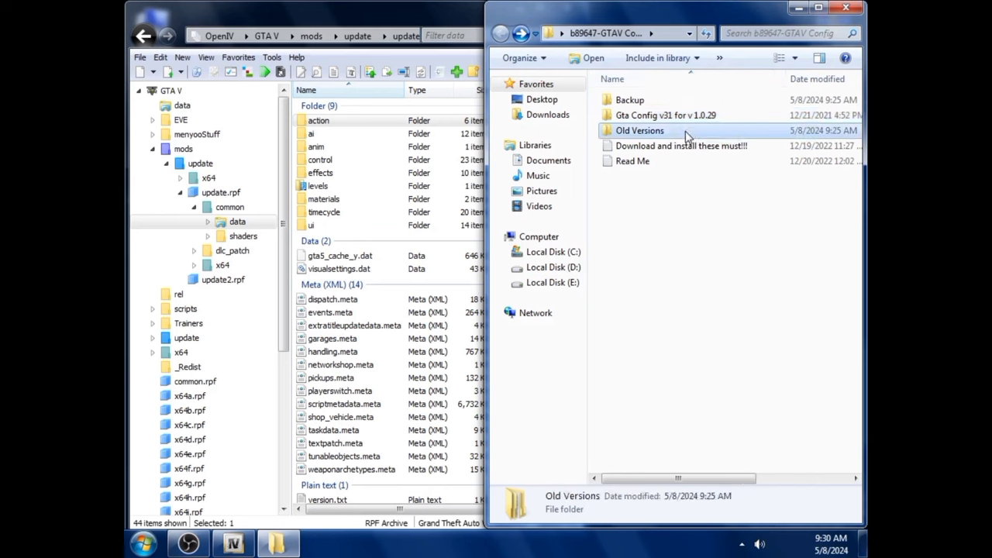
Copy gameconfig from Old Versions, Gta Config v10.0 For v 1.0.1180.2, 1x traffic 1xpeds (Means Gta base) into the OpenIV data folder and close the source window
double_click(630, 131)
left_click_drag(861, 217, 855, 193)
left_click(664, 207)
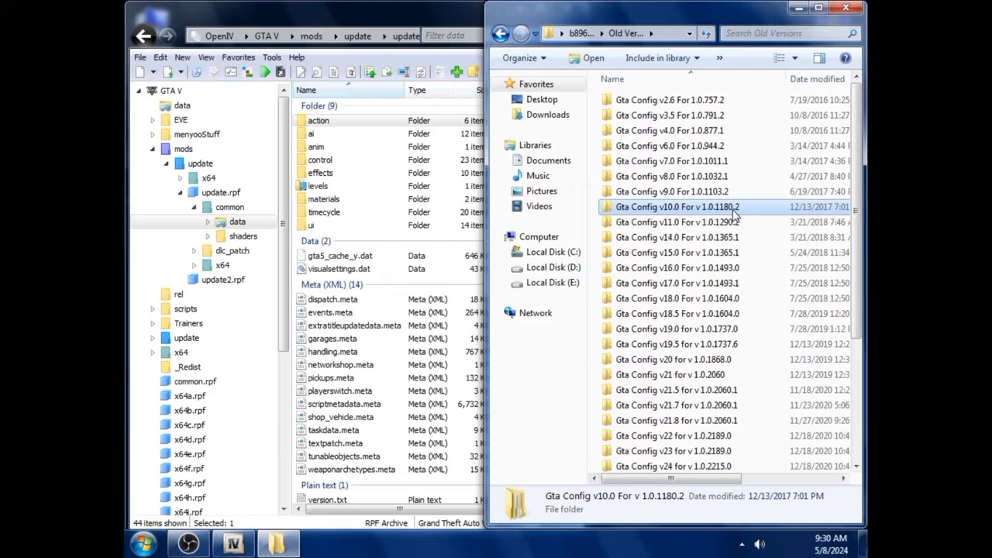
double_click(651, 392)
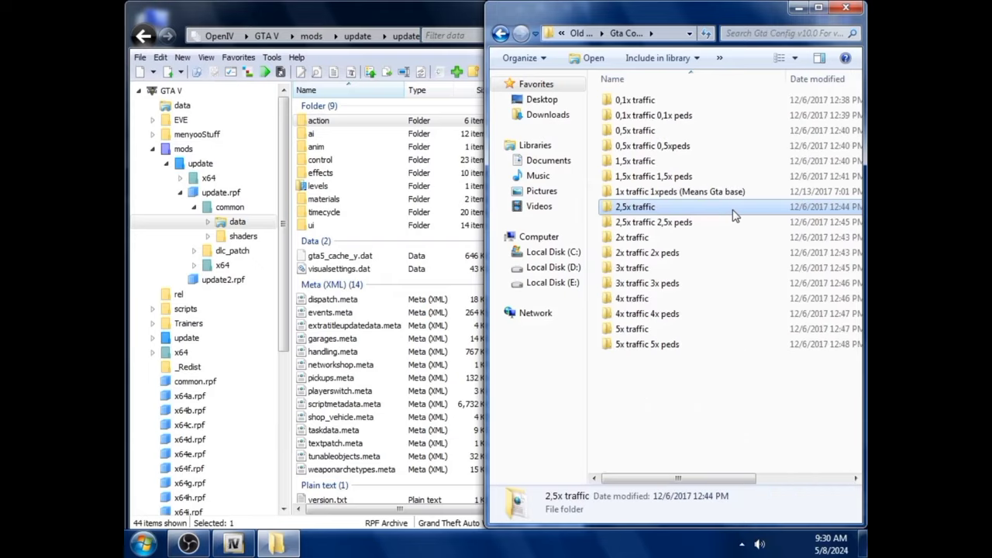
left_click(712, 194)
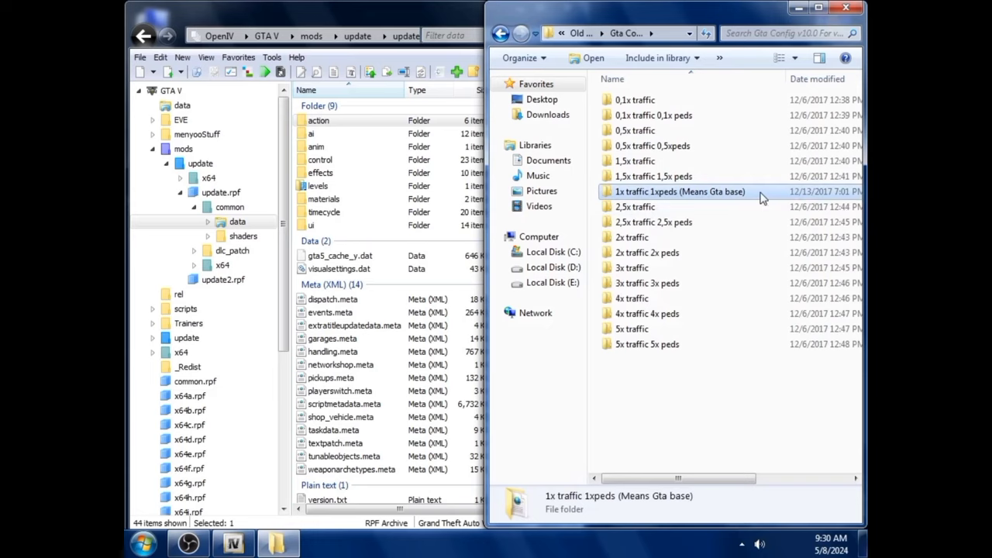
double_click(764, 390)
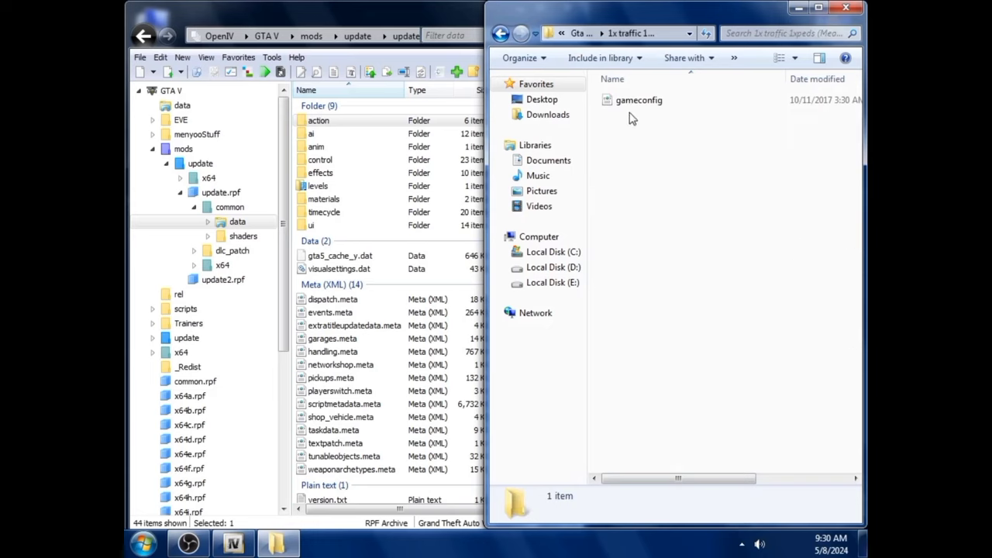
left_click_drag(633, 104, 411, 345)
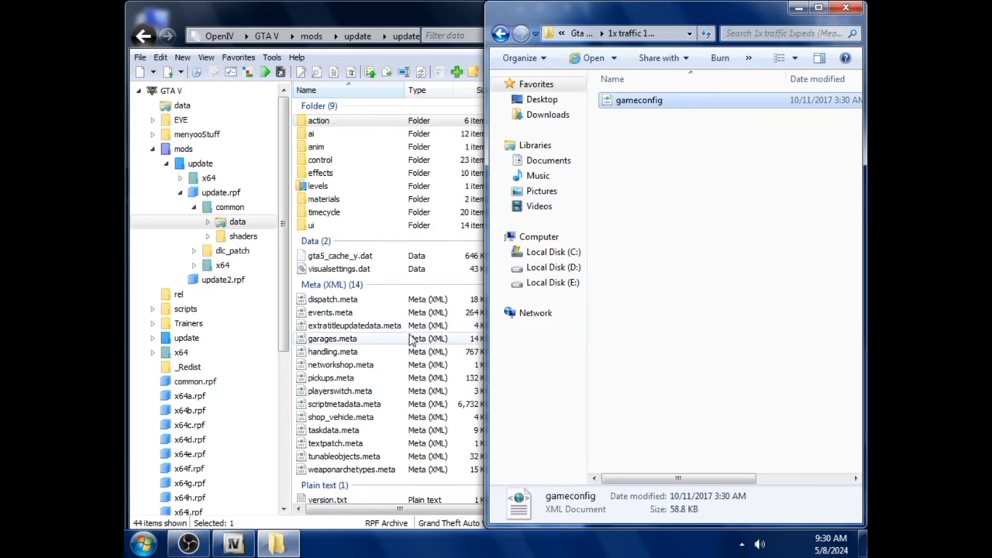
left_click(846, 7)
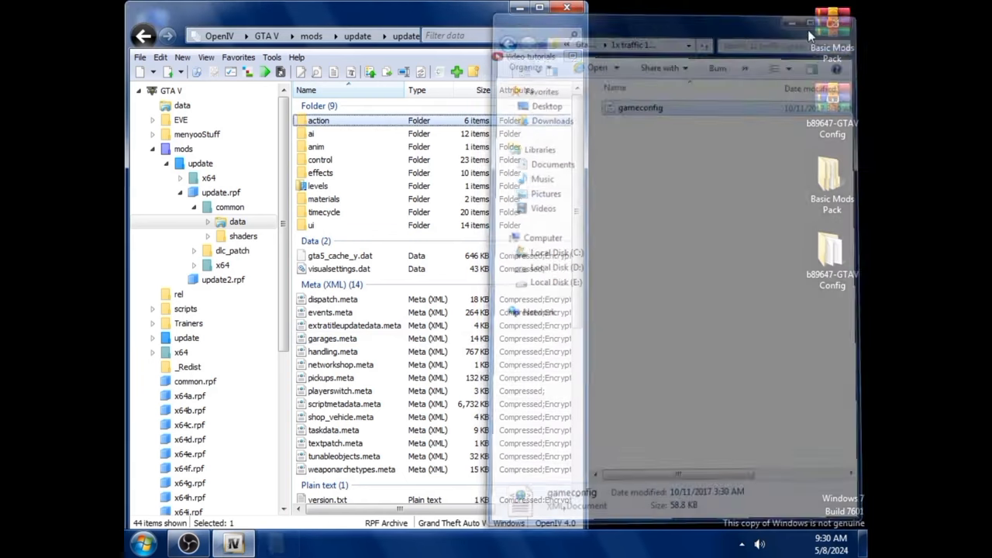
Open gameconfig.xml from the data folder for editing in the OpenIV text editor
left_click_drag(580, 134, 581, 330)
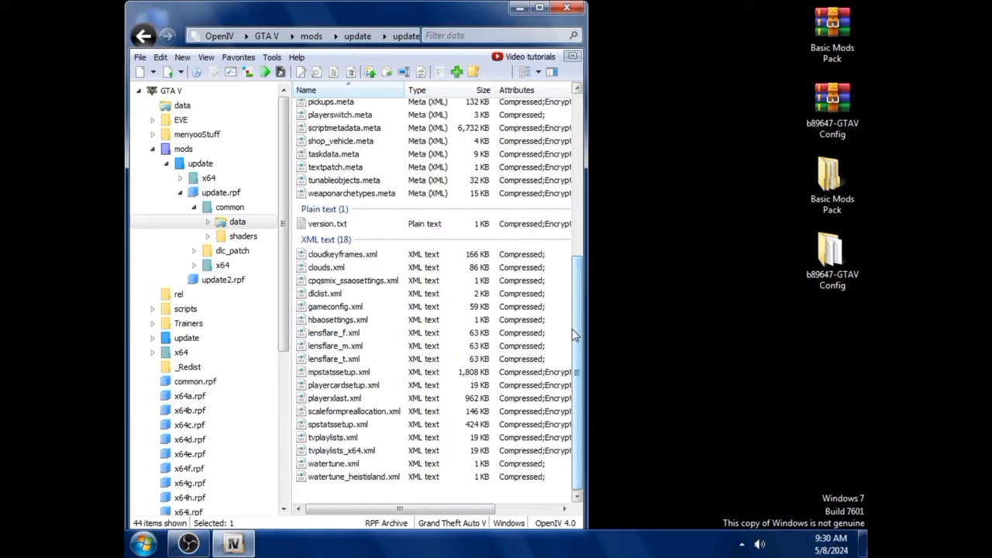
left_click(365, 310)
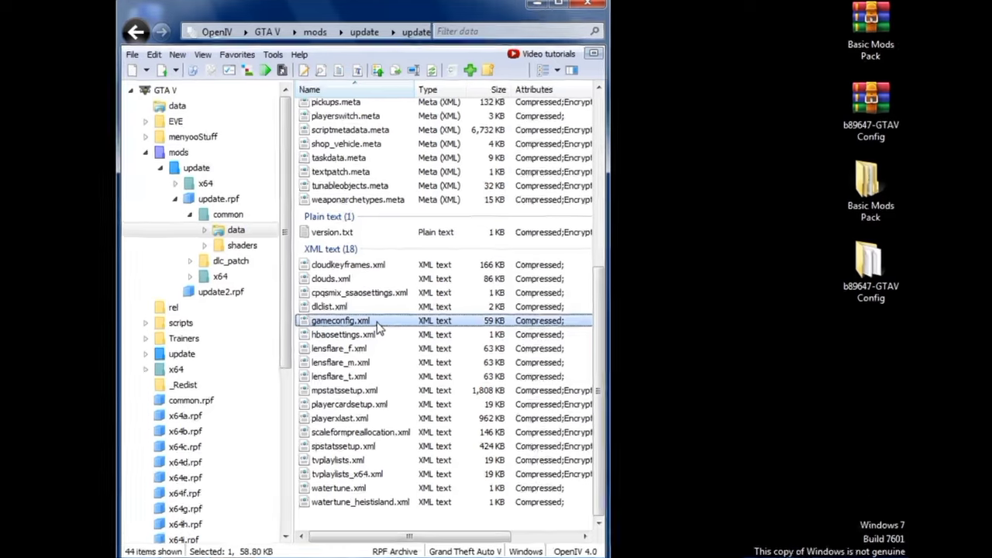
right_click(372, 308)
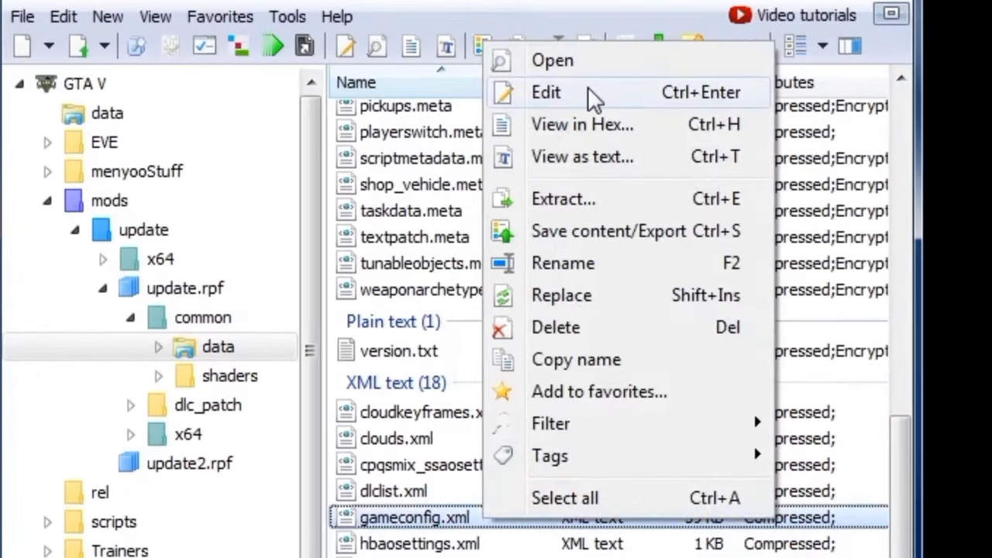
left_click(589, 93)
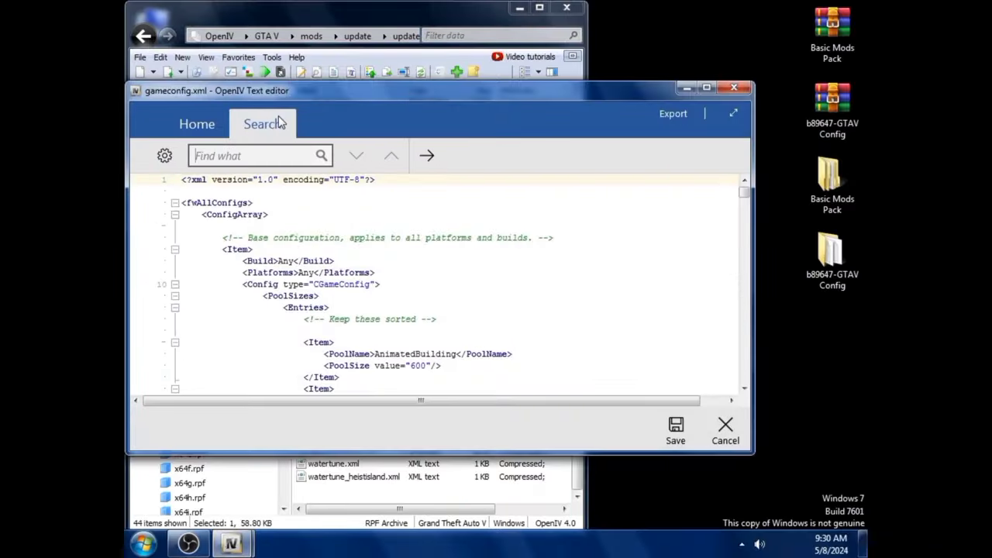
Search for "cloth", set the ClothStore pool size to 600, save gameconfig.xml and close OpenIV
type("cloth")
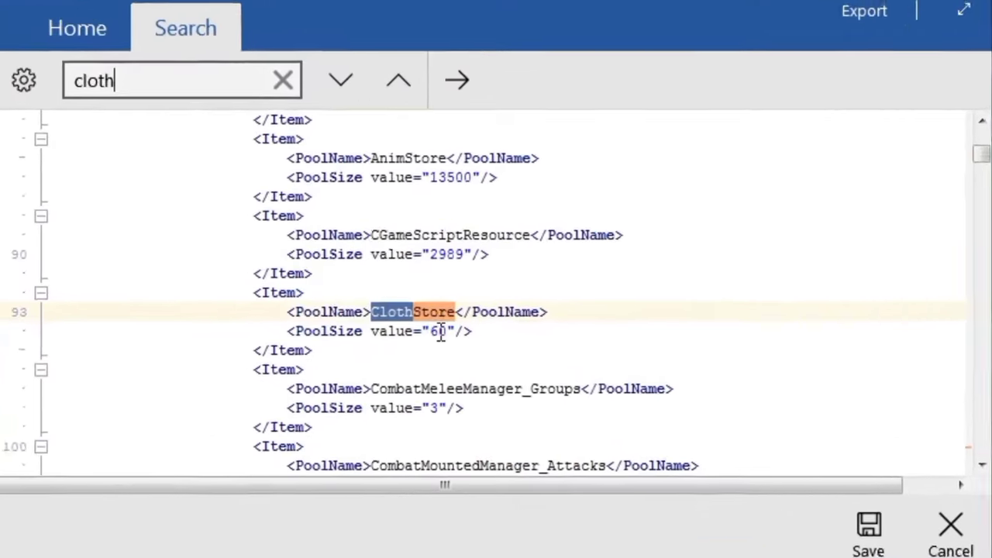
double_click(438, 332)
left_click(440, 334)
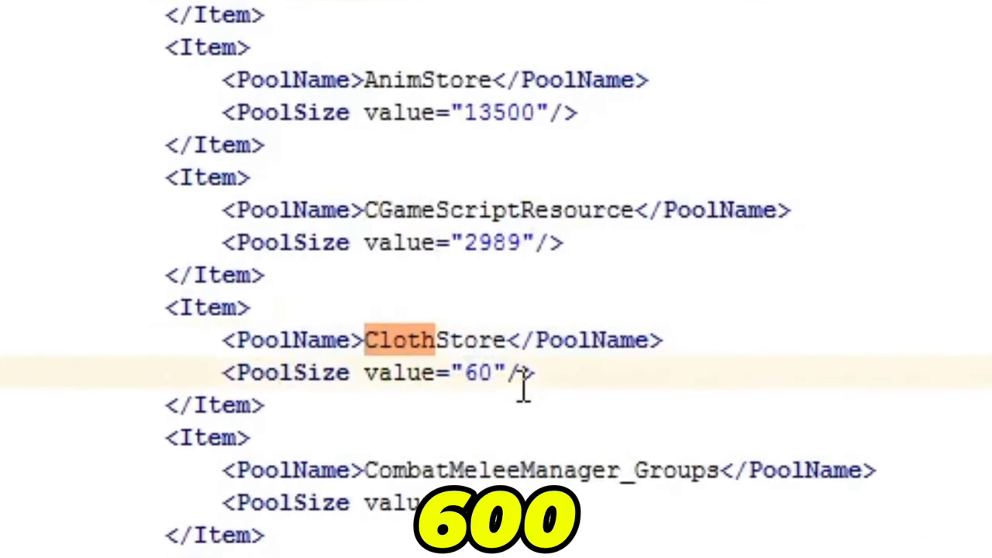
type("0")
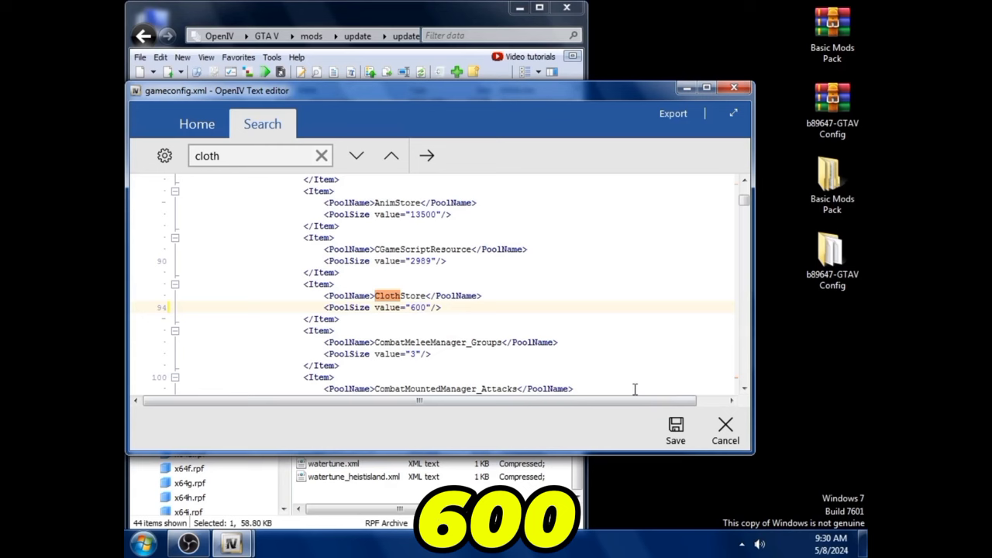
left_click(670, 415)
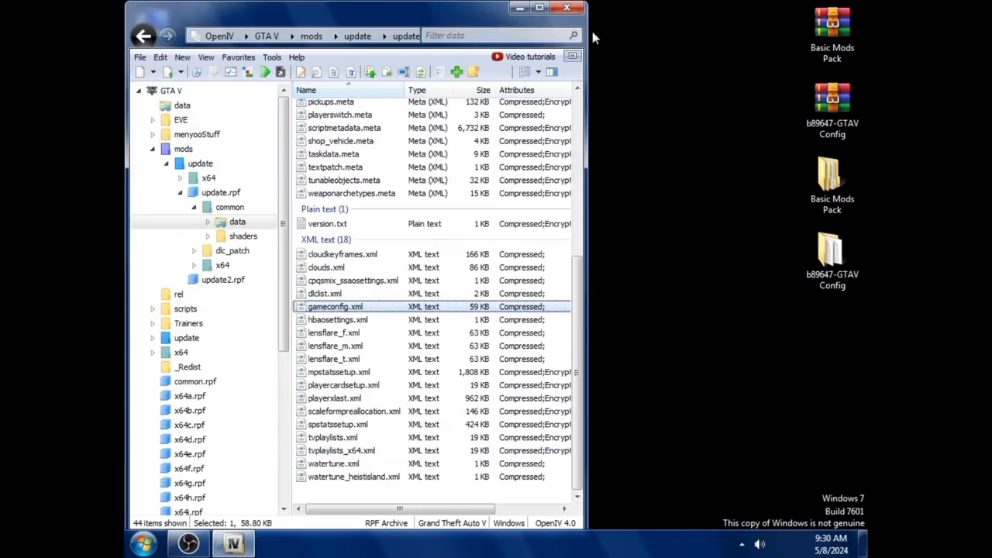
left_click(567, 7)
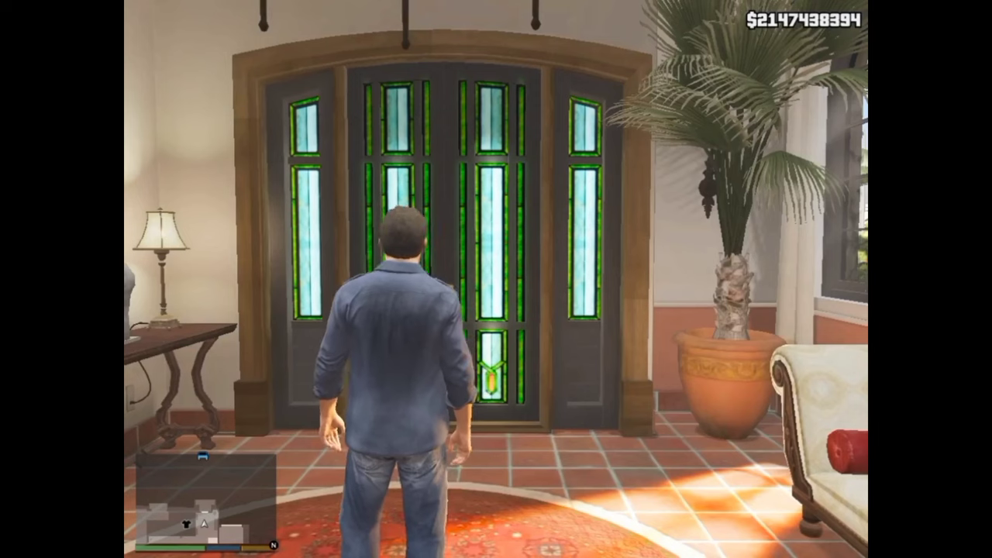
key("w")
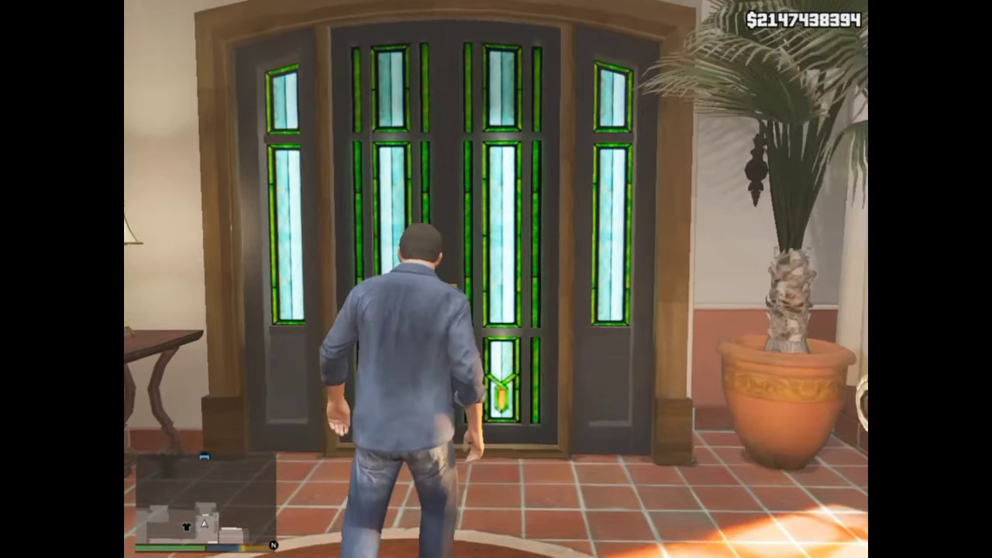
key("w")
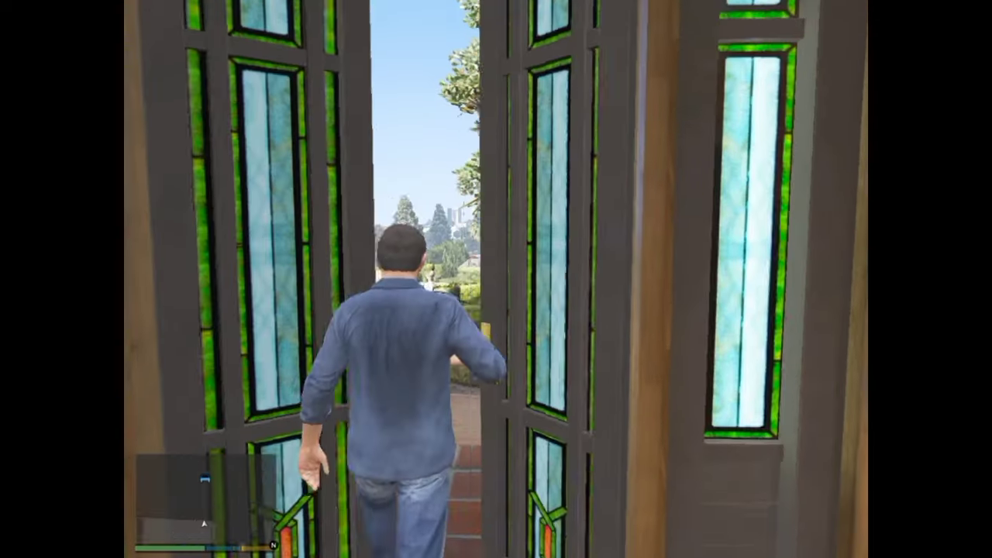
key("w")
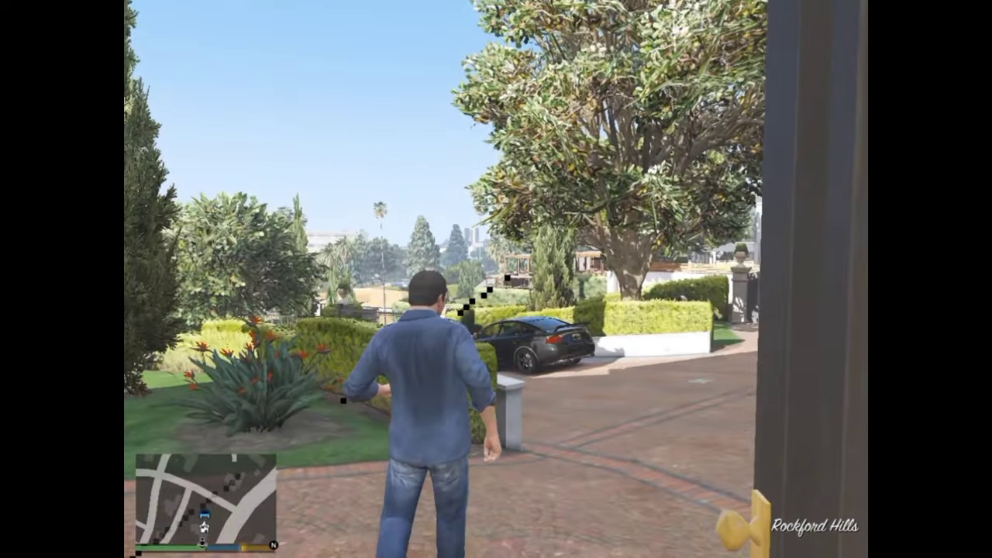
key("w")
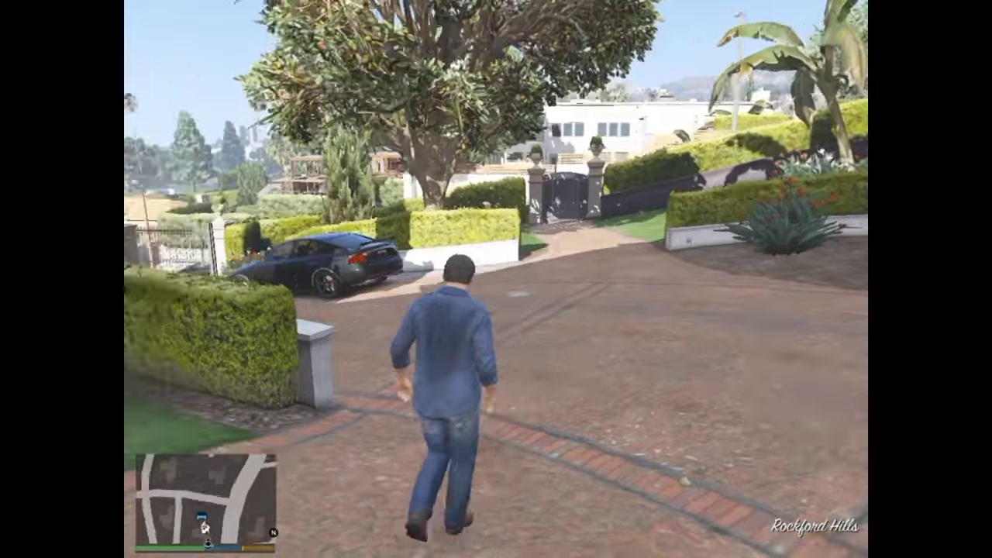
key("w")
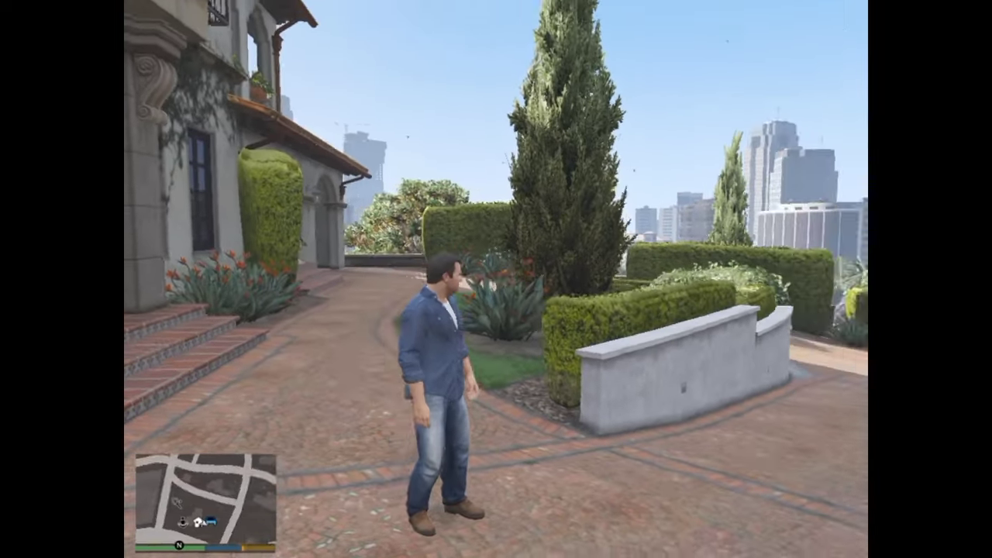
mouse_move(496, 279)
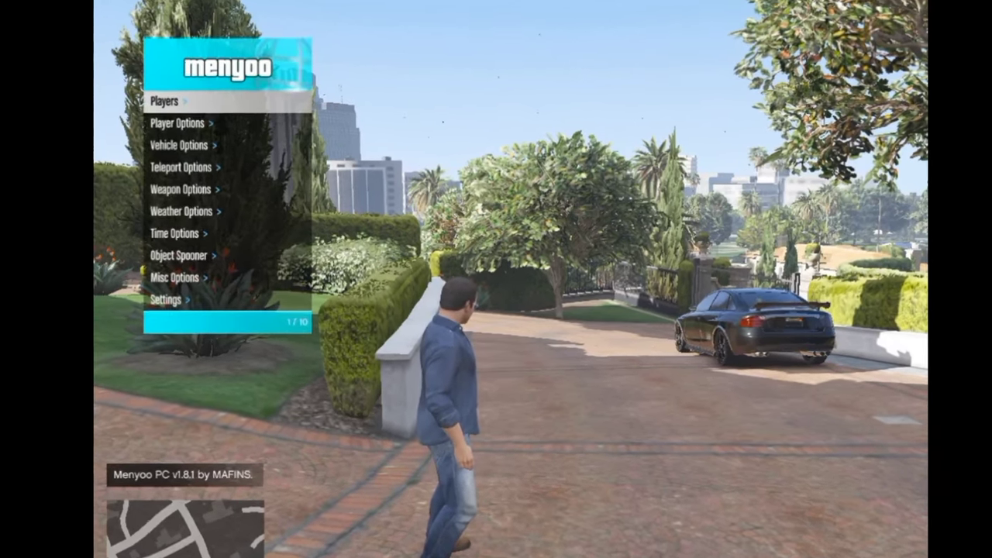
Open the Object Spooner options of the Menyoo trainer in the game
key("Down")
key("Down")
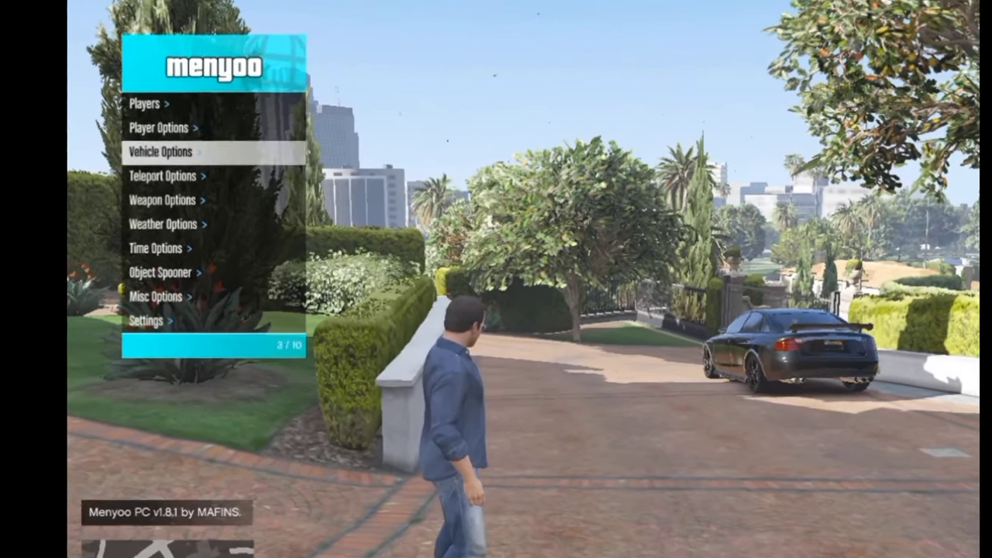
key("Down")
key("Down")
key("Down")
key("Down")
key("Down")
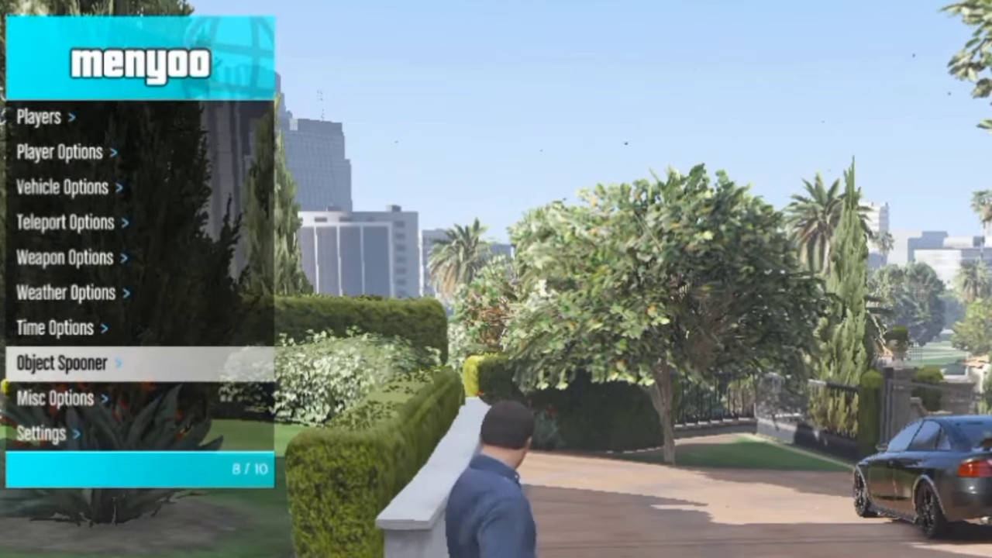
key("Return")
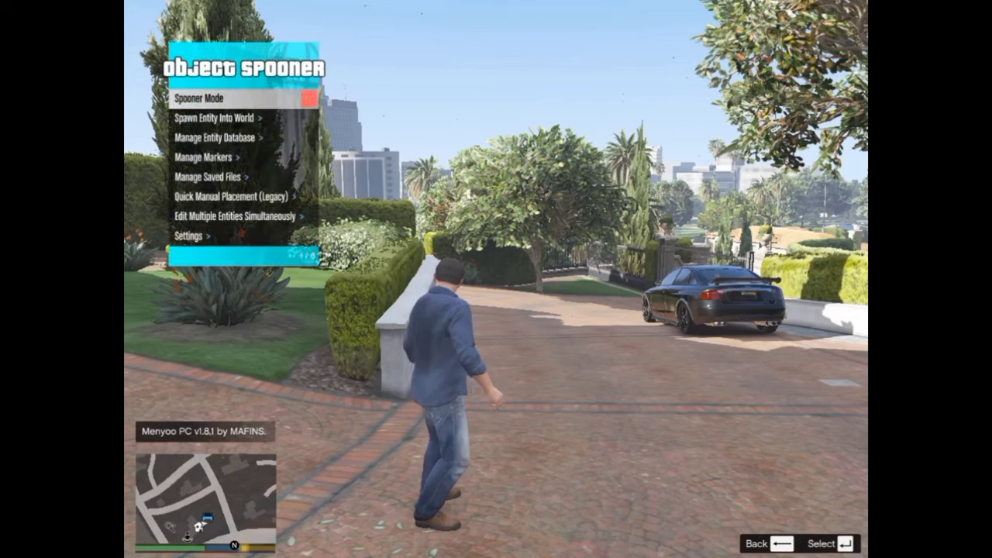
Bring up the management of saved files in Object Spooner
key("Down")
key("Down")
key("Down")
key("Down")
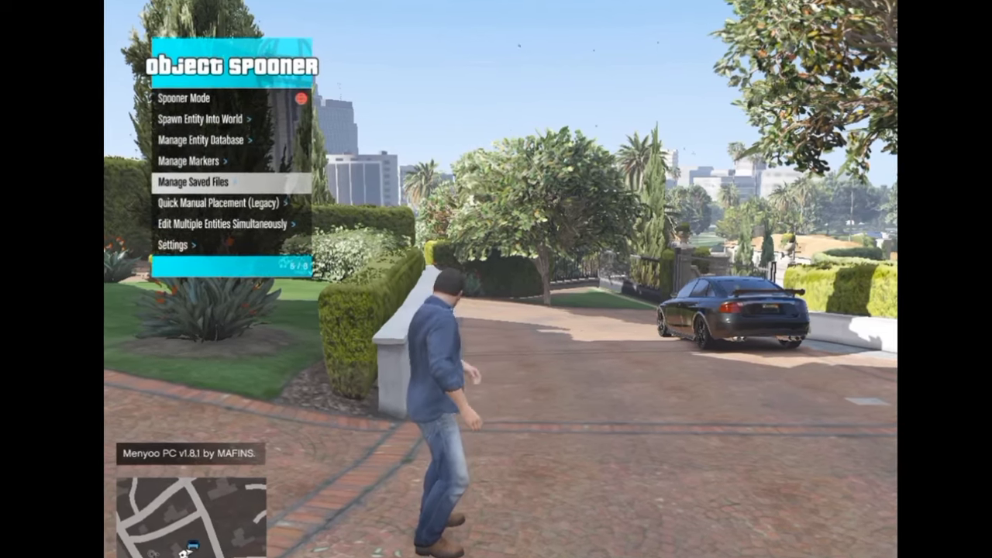
key("Return")
Load cars.xml from the found files and walk the character over to the pickup truck on the driveway
key("Down")
key("Down")
key("Down")
key("Down")
key("Down")
key("Down")
key("Down")
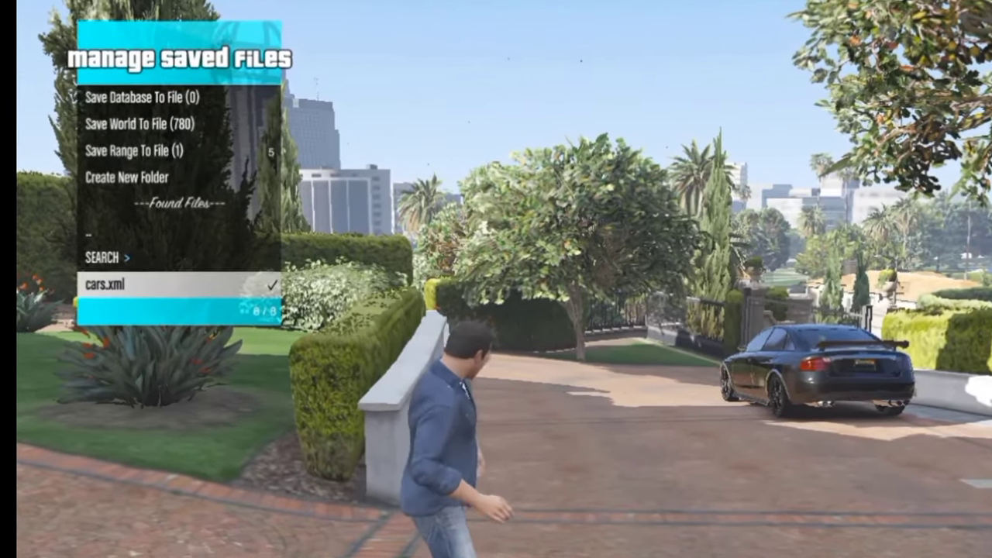
key("Return")
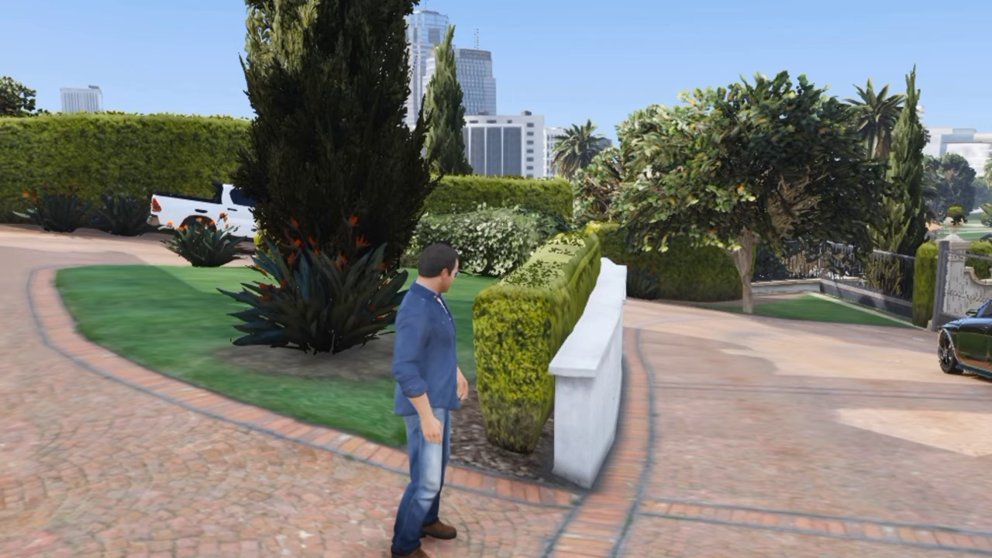
key("w")
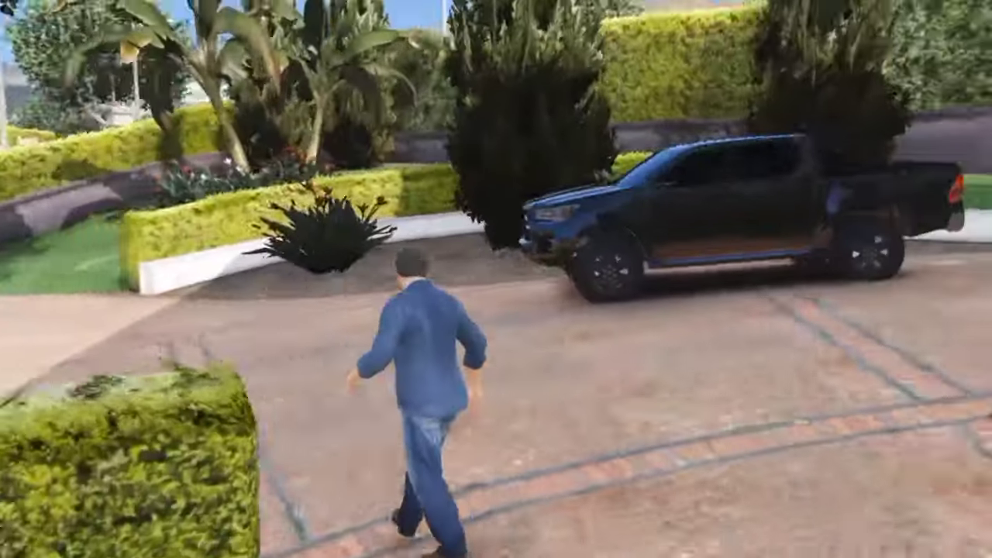